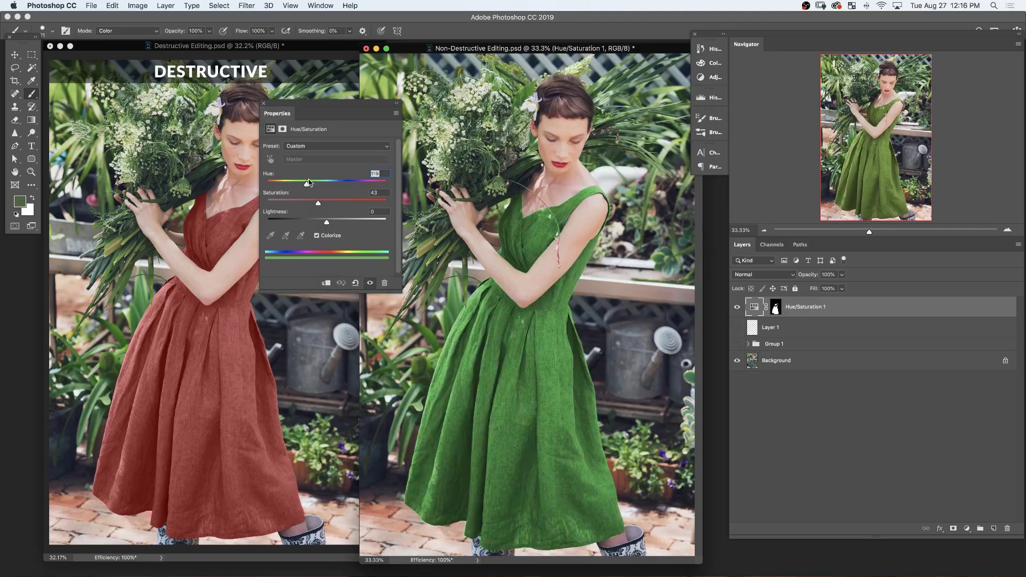
Recolour the dress blue through the Hue/Saturation 1 adjustment layer, changing its hue and lowering its saturation
left_click_drag(305, 180, 318, 203)
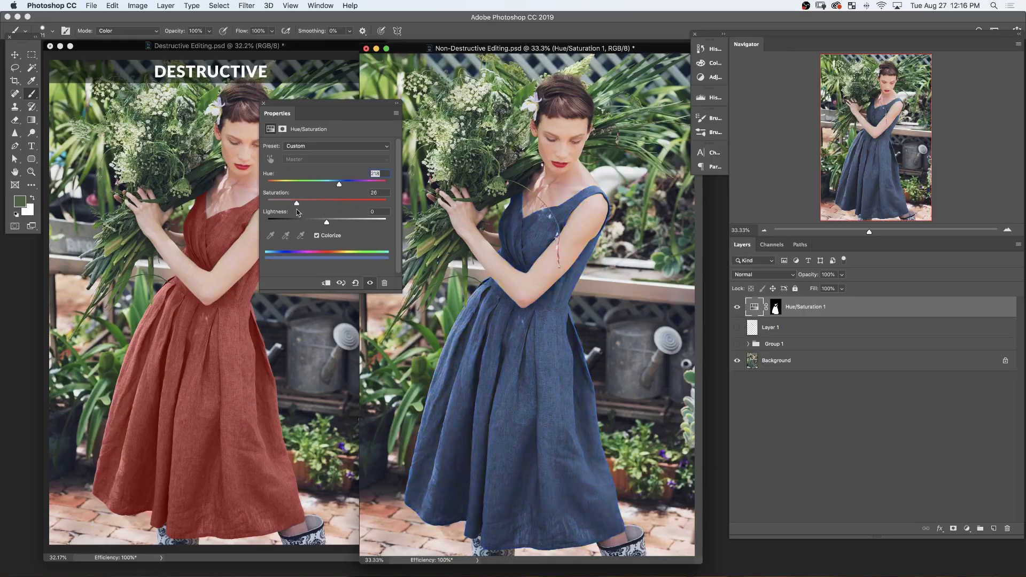
left_click_drag(318, 204, 309, 204)
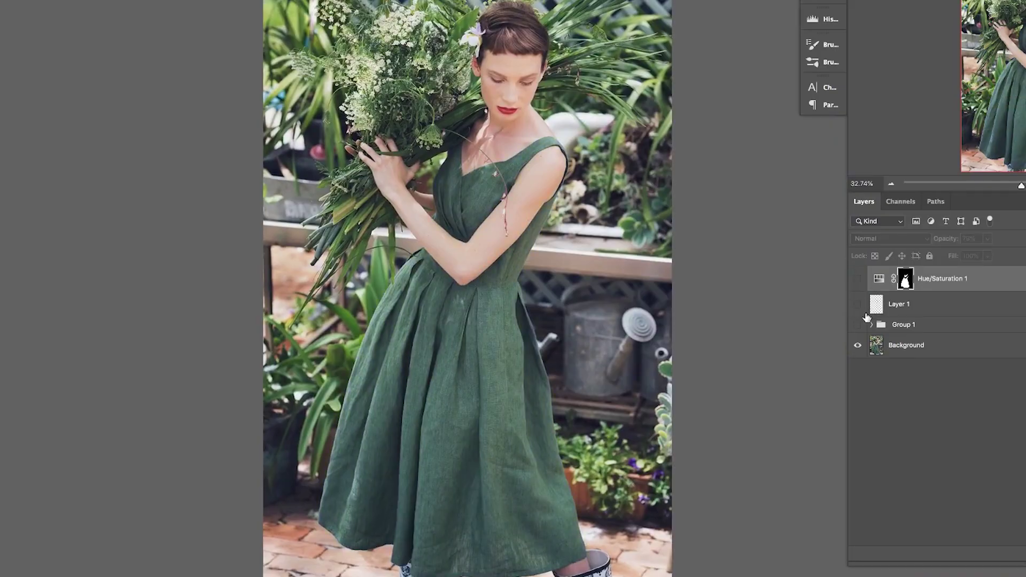
Show the Hue/Saturation 1 layer and paint white on its mask to extend the red colour across the dress's bodice
left_click(858, 279)
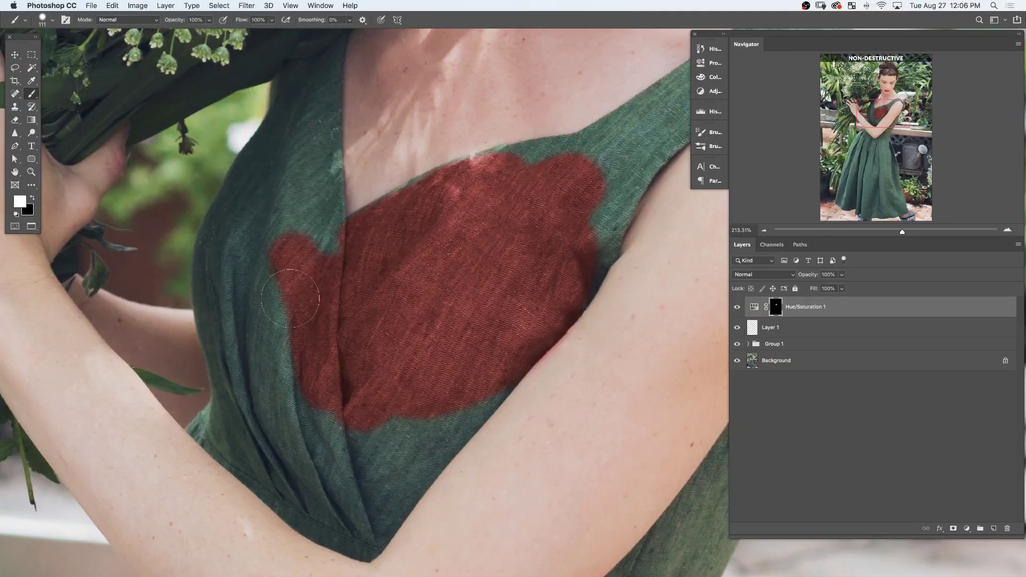
mouse_move(278, 214)
left_mouse_down()
mouse_move(224, 256)
mouse_move(240, 298)
mouse_move(368, 449)
mouse_move(299, 192)
mouse_move(310, 268)
left_mouse_up()
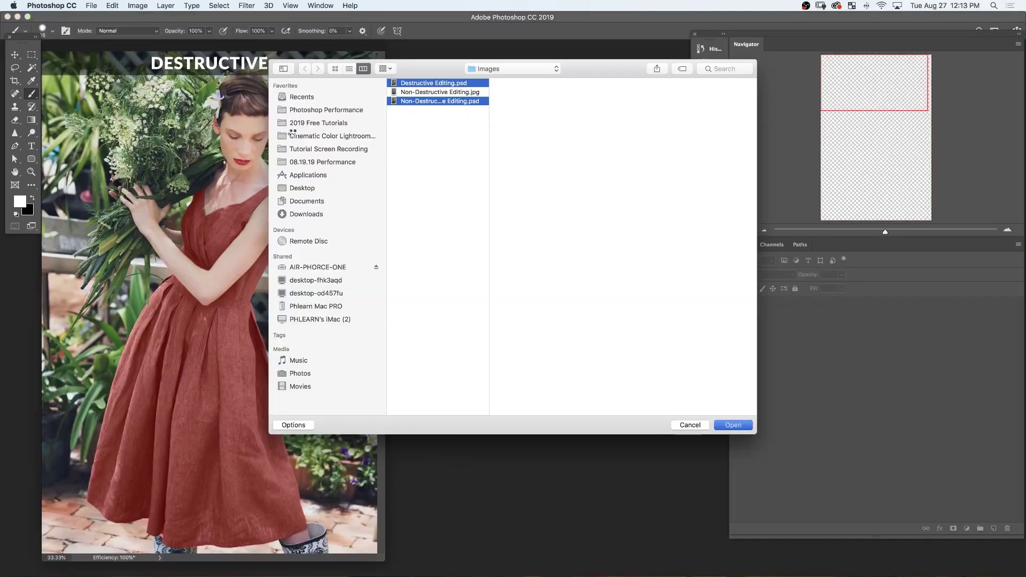
Arrange the destructive and non-destructive documents side by side
key("Escape")
left_click_drag(248, 51, 569, 52)
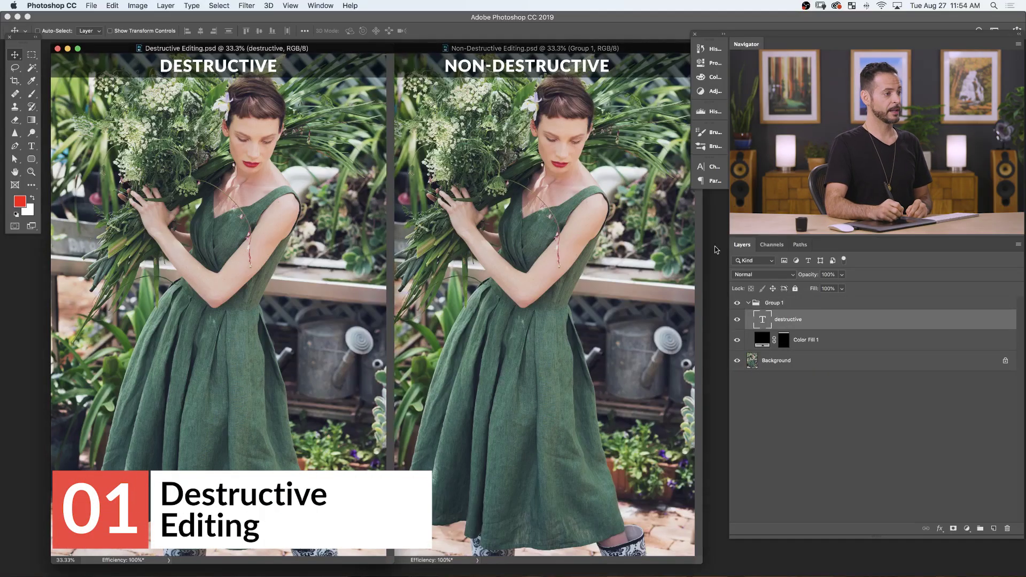
Toggle the visibility of the title text layer and the Color Fill 1 layer in the destructive document
left_click(738, 320)
left_click(738, 320)
left_click(737, 341)
left_click(736, 341)
left_click(737, 342)
left_click(736, 342)
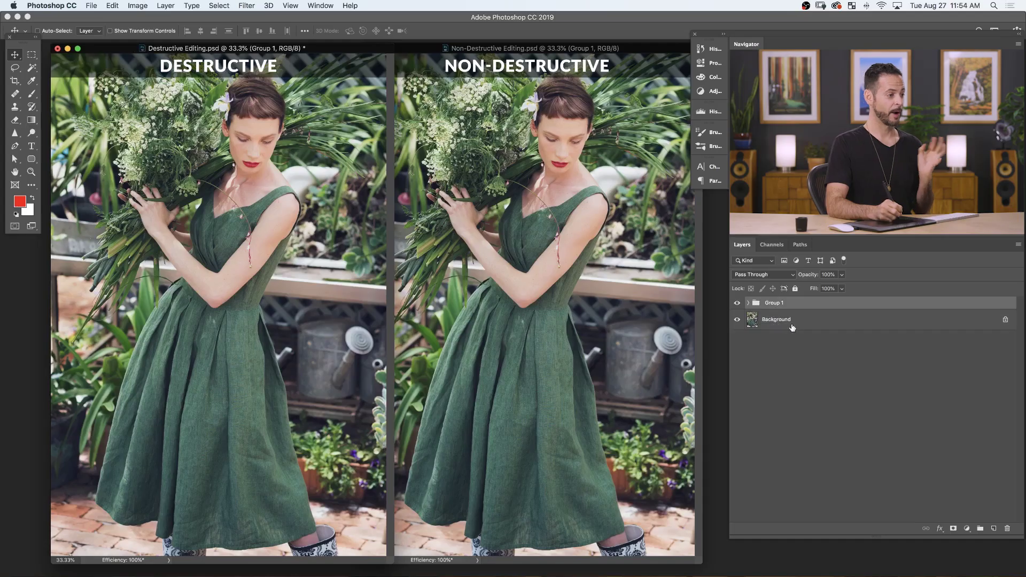
Merge Group 1 and the Background into a single layer in the destructive document, checking the group's visibility first
left_click(808, 324, "shift")
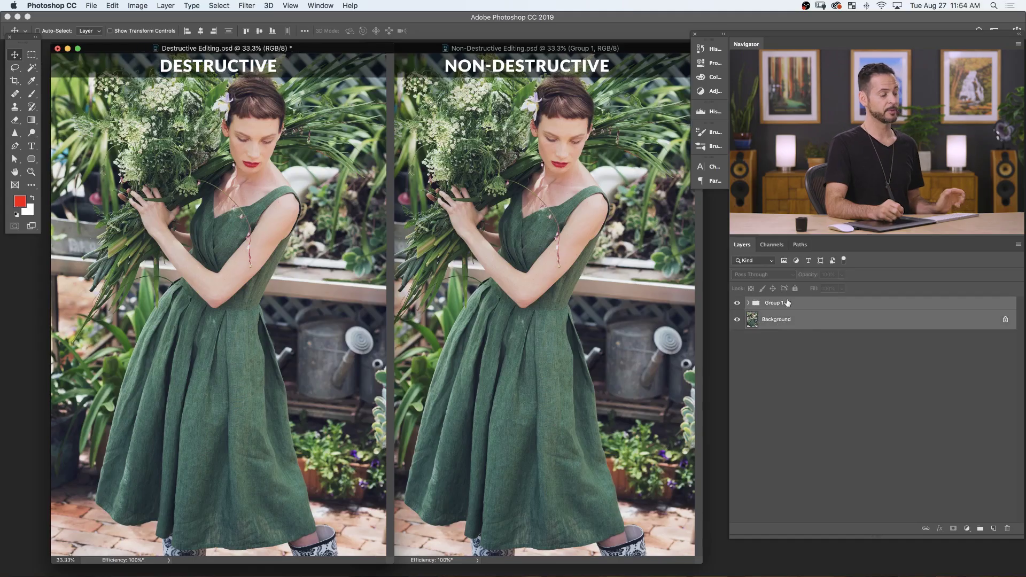
left_click(737, 303)
left_click(738, 303)
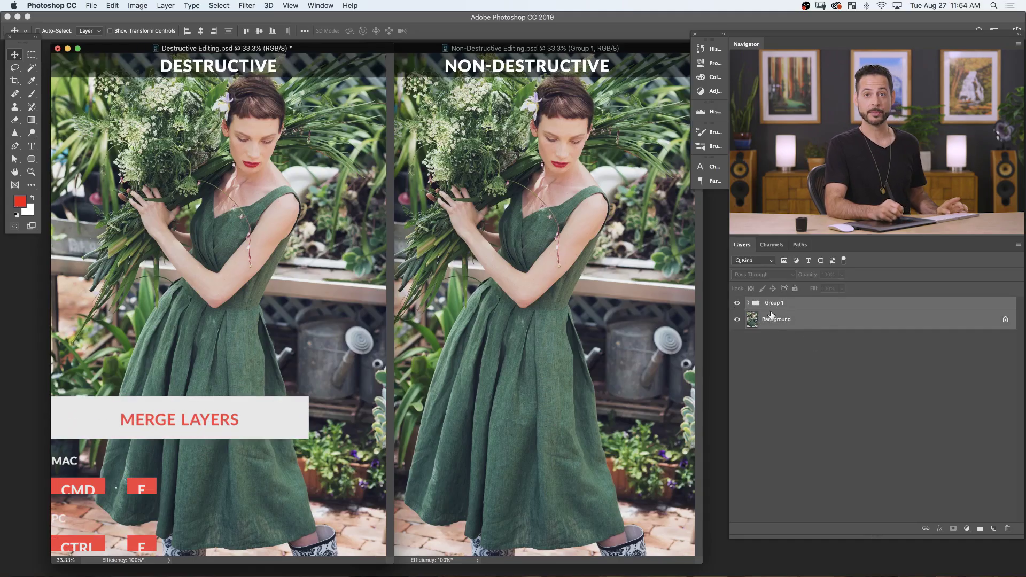
key("super+e")
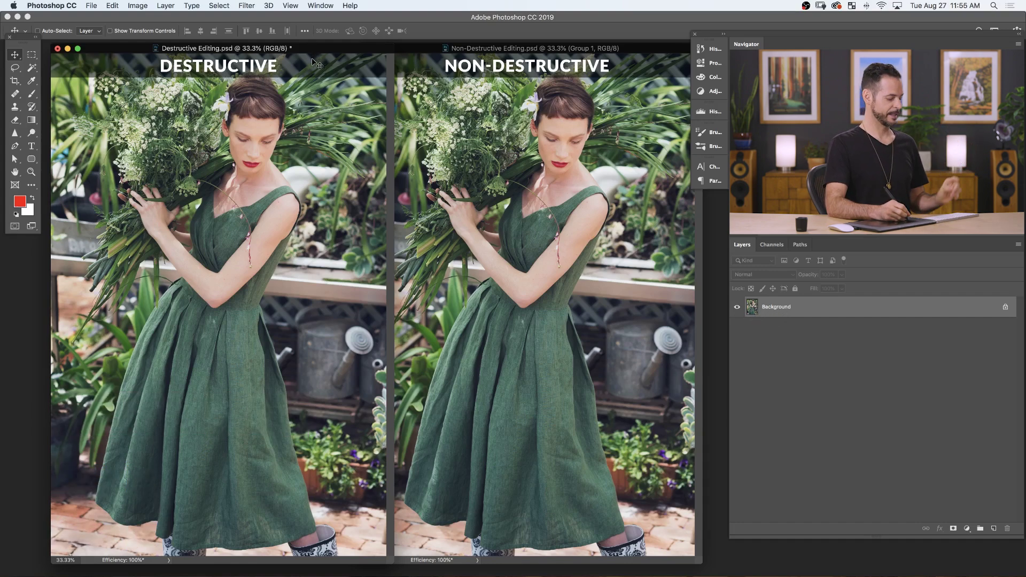
Display the destructive document full screen and remove the flower stem hanging over the arm and dress with the Spot Healing Brush
key("f")
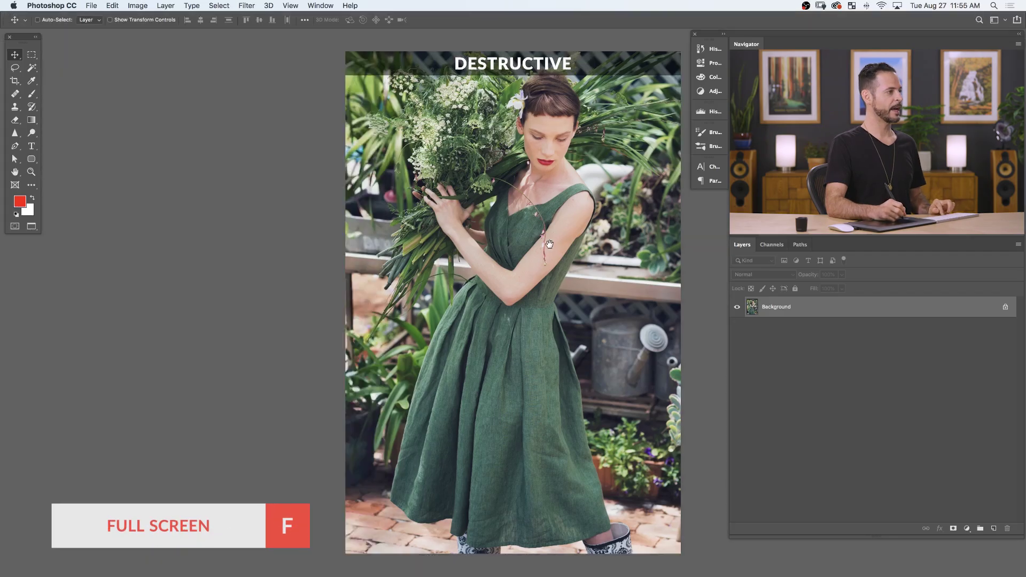
left_click_drag(526, 250, 451, 243)
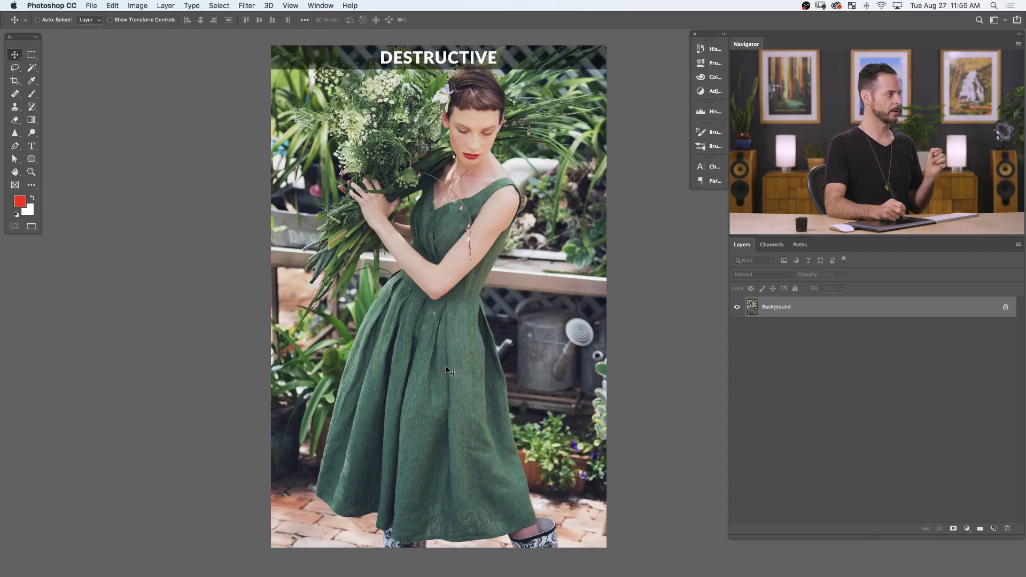
left_click(16, 95)
left_click(53, 94)
left_click_drag(467, 237, 468, 238)
mouse_move(483, 316)
left_mouse_down()
mouse_move(505, 340)
mouse_move(502, 266)
mouse_move(483, 271)
mouse_move(510, 187)
mouse_move(481, 113)
left_mouse_up()
mouse_move(479, 107)
left_mouse_down()
mouse_move(450, 53)
mouse_move(457, 92)
mouse_move(416, 92)
left_mouse_up()
mouse_move(498, 173)
left_mouse_down()
mouse_move(487, 198)
mouse_move(486, 184)
left_mouse_up()
left_click_drag(505, 186, 498, 203)
left_click_drag(499, 197, 492, 209)
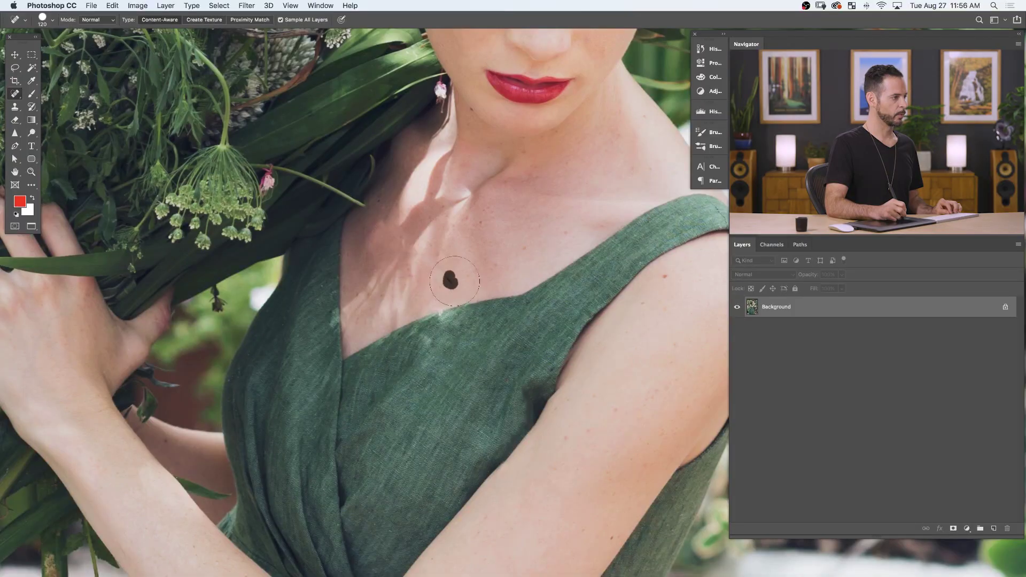
Heal away the remaining stem on the chest and the stem and pink flower beside the bouquet
left_click(454, 281)
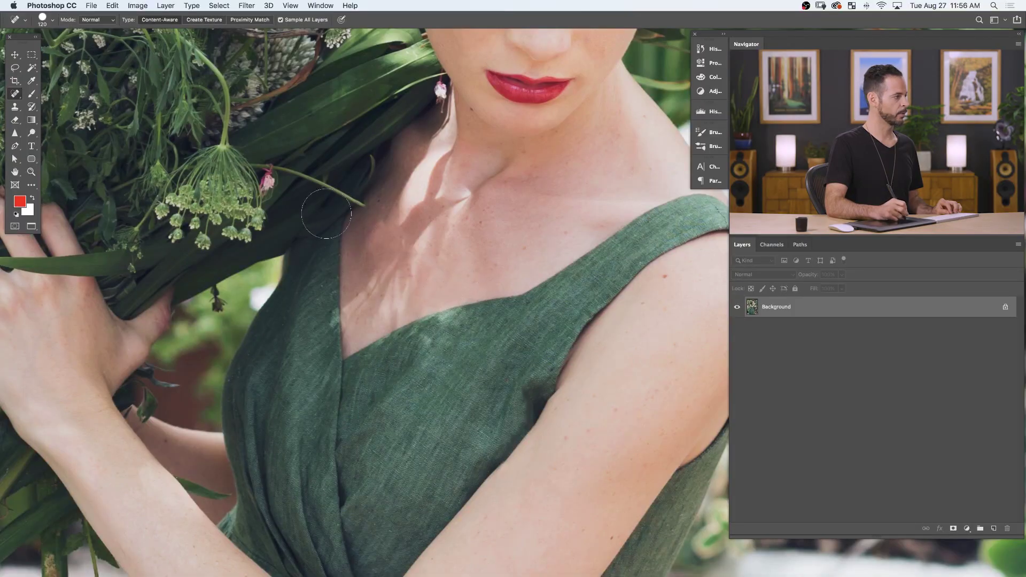
left_click_drag(362, 207, 294, 173)
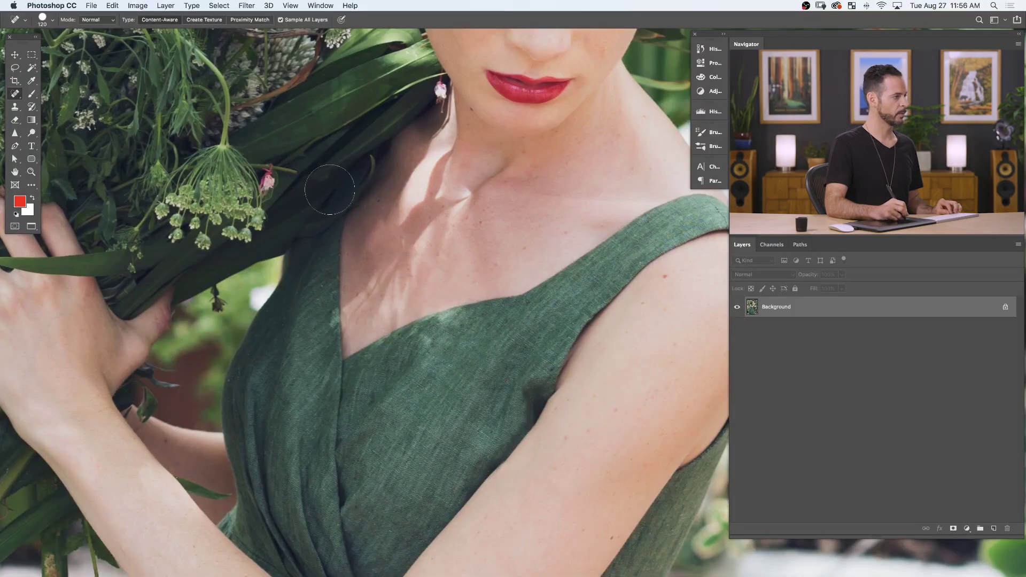
left_click(363, 209)
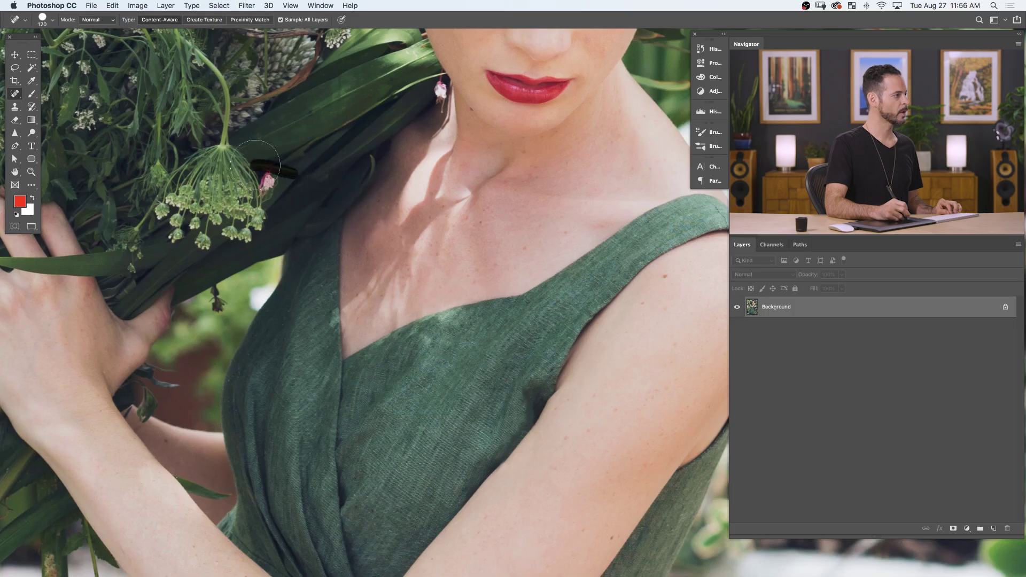
left_click_drag(275, 174, 268, 184)
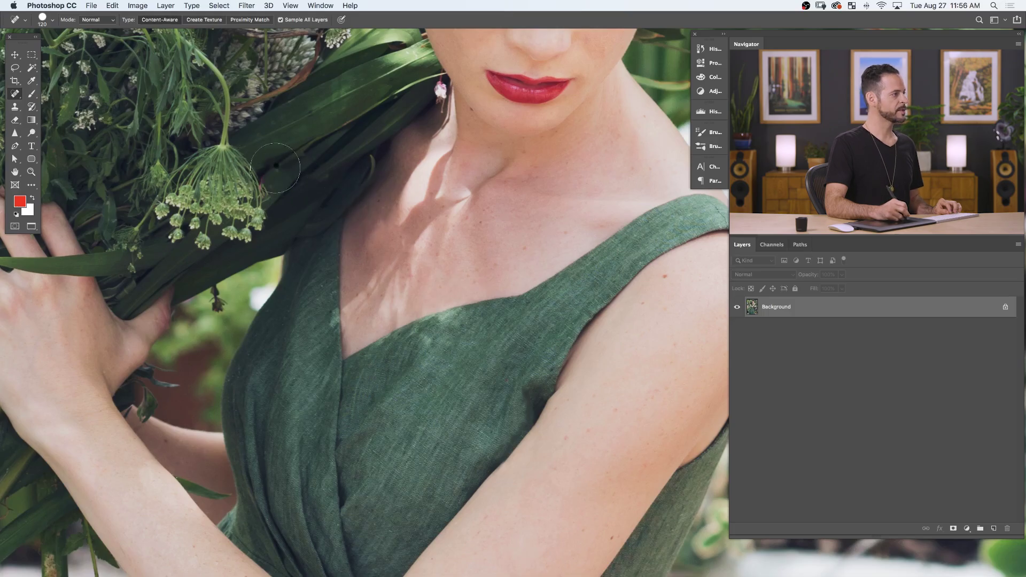
key("super+0")
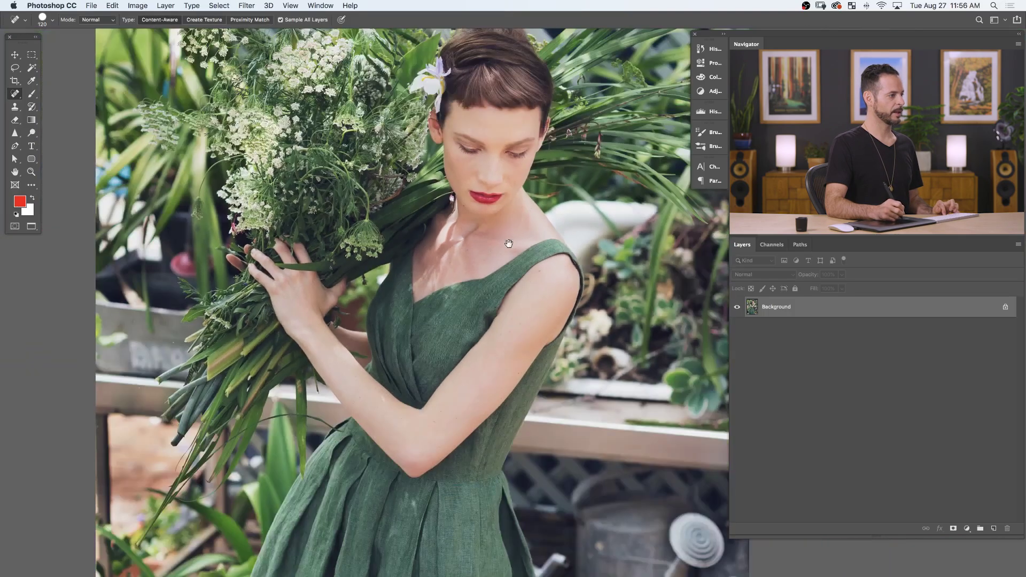
Switch to the Brush tool with its blending mode set to Color and reduce the brush size
left_click_drag(617, 328, 609, 296)
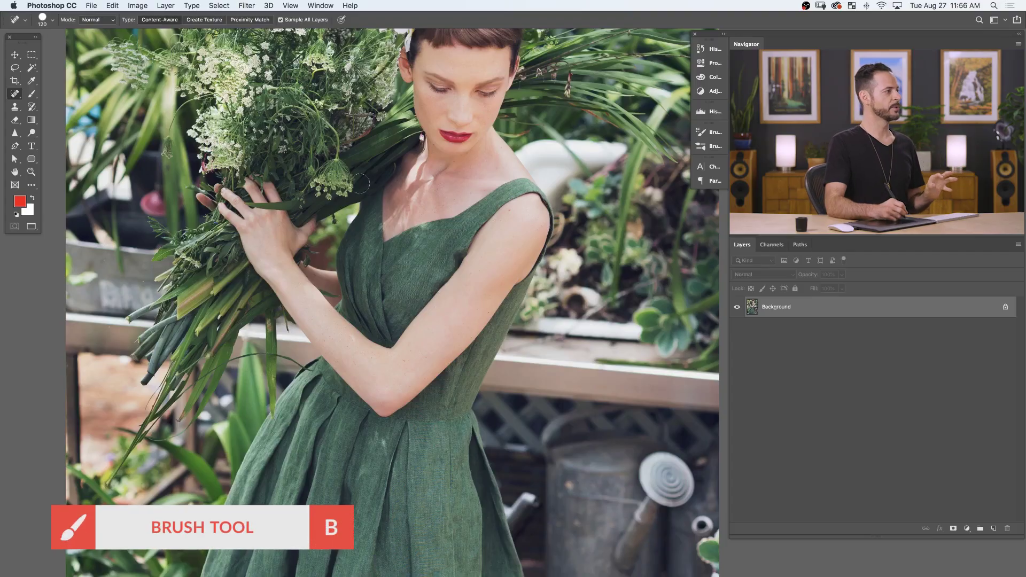
key("b")
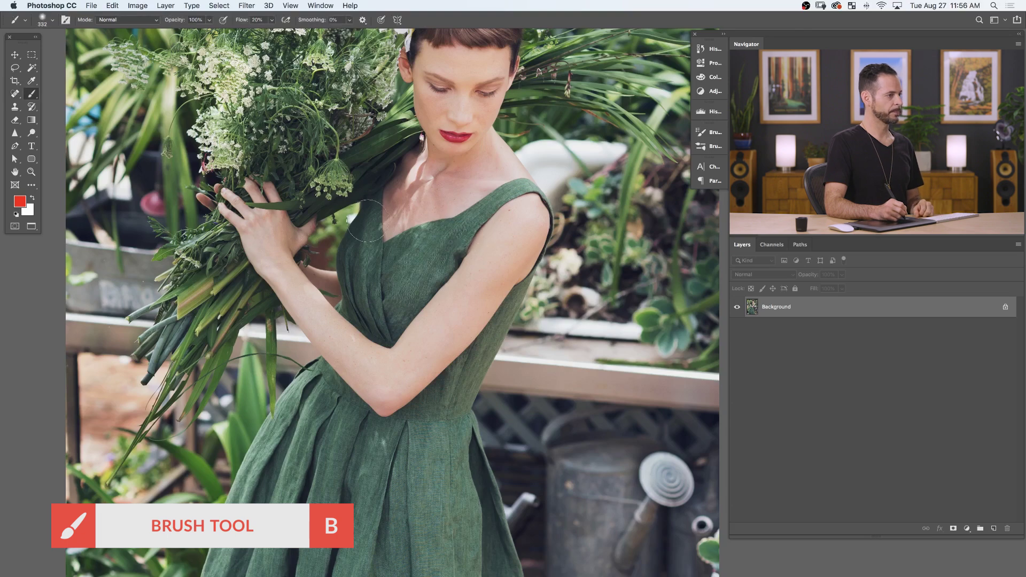
left_click(138, 22)
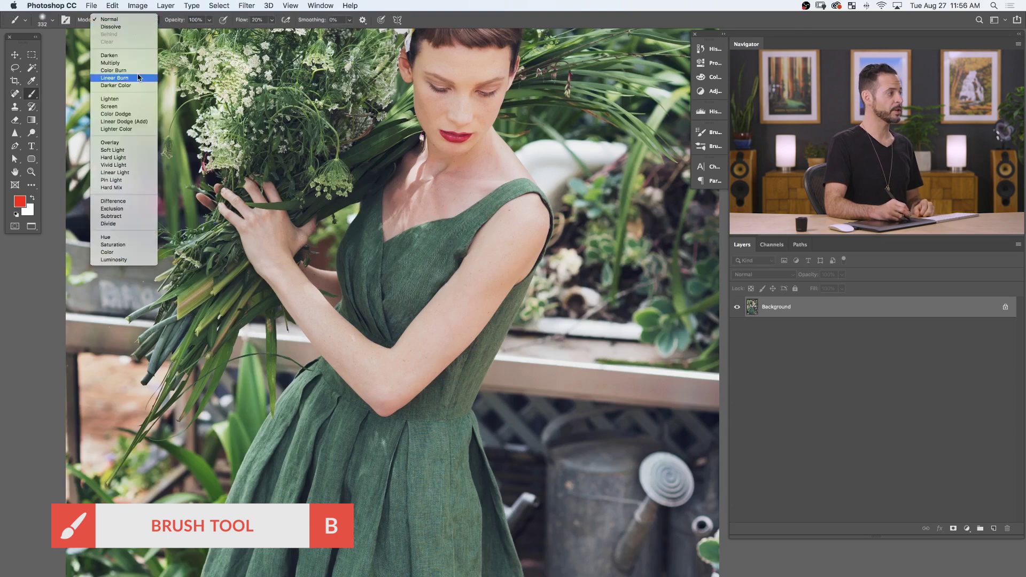
left_click(125, 249)
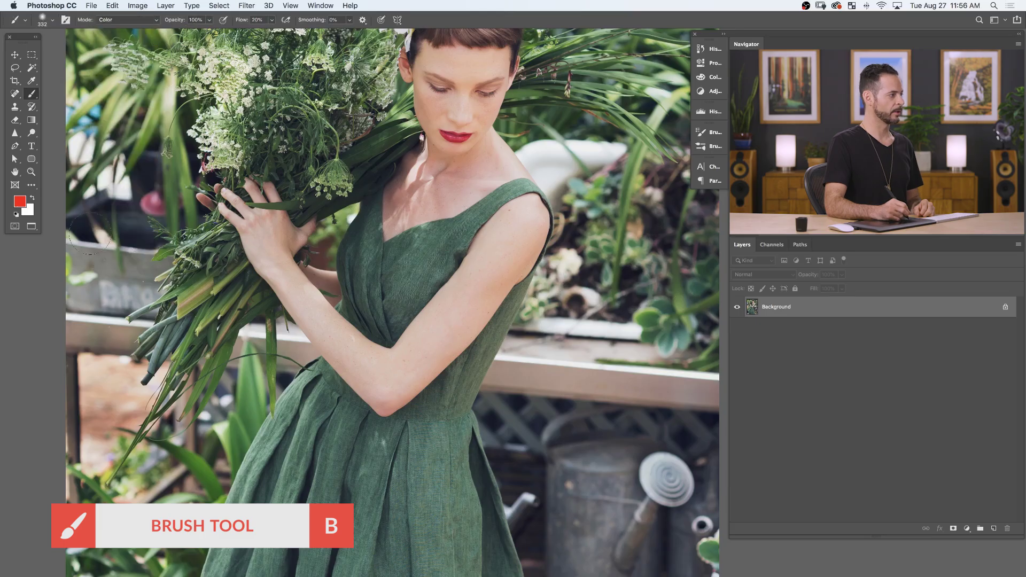
key("bracketleft")
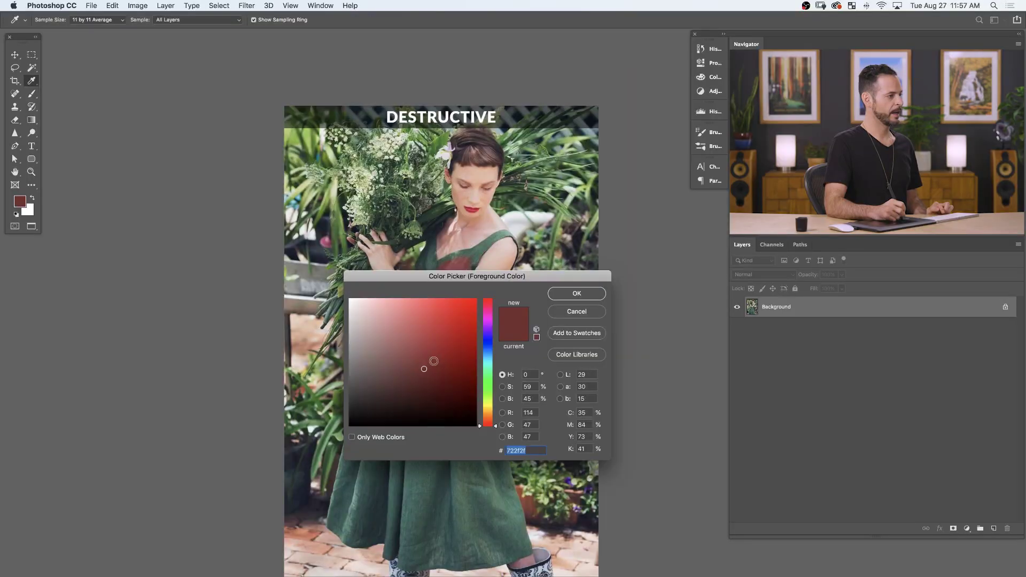
Choose a dark red foreground colour and paint it over the bodice of the green dress
left_click(575, 295)
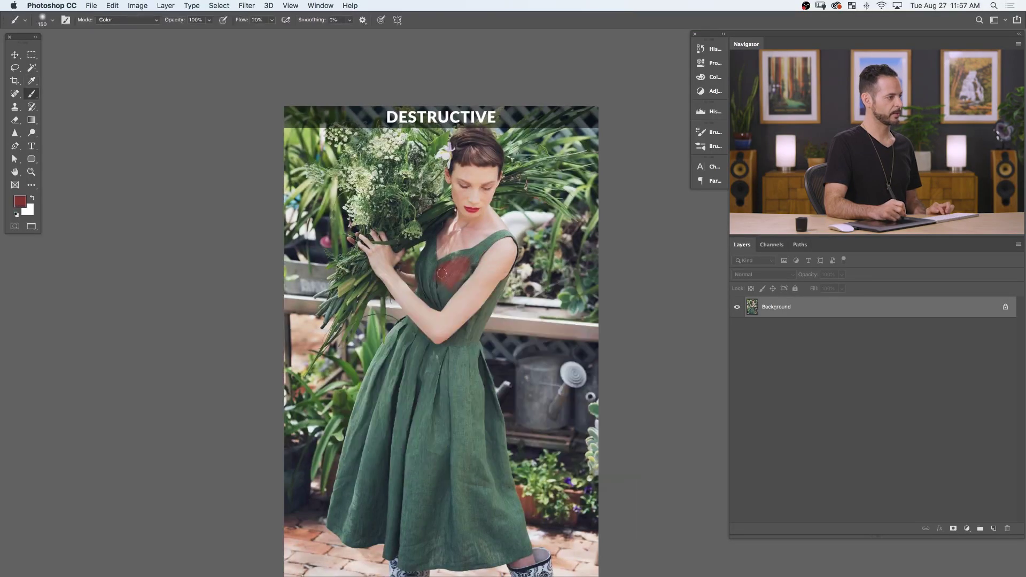
scroll(452, 279, "up", 5)
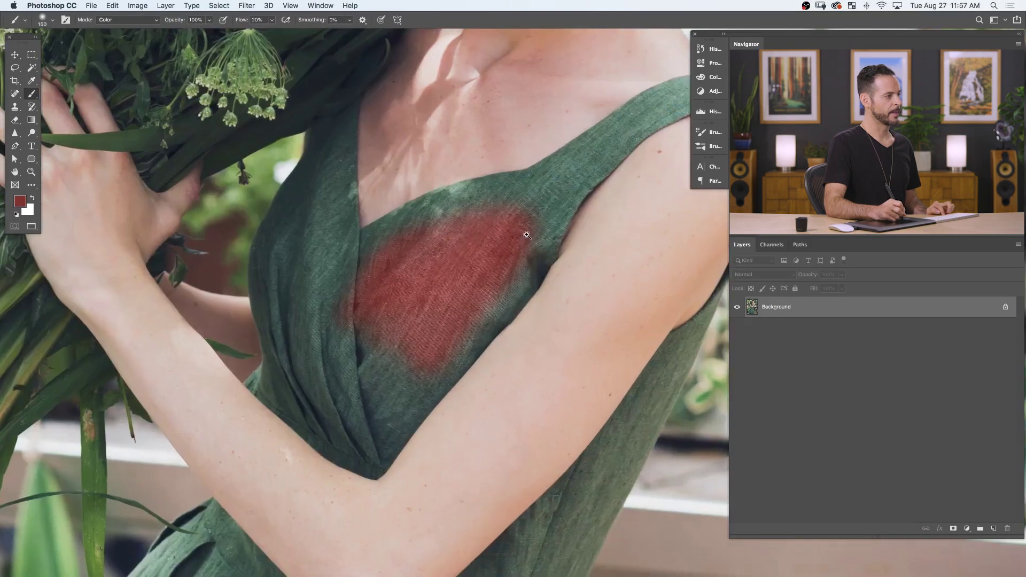
key("bracketright")
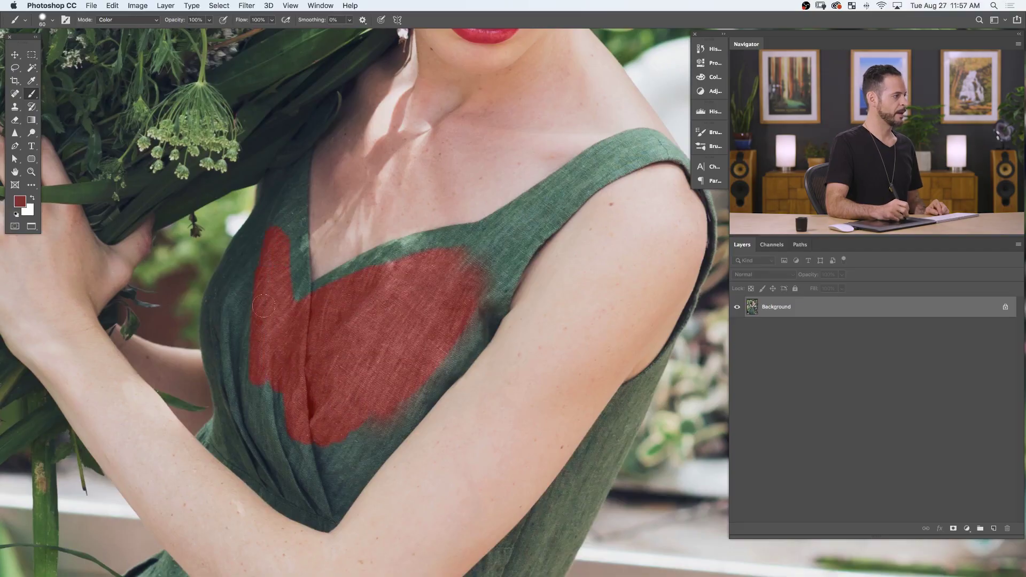
mouse_move(257, 293)
left_mouse_down()
mouse_move(238, 315)
mouse_move(231, 385)
left_mouse_up()
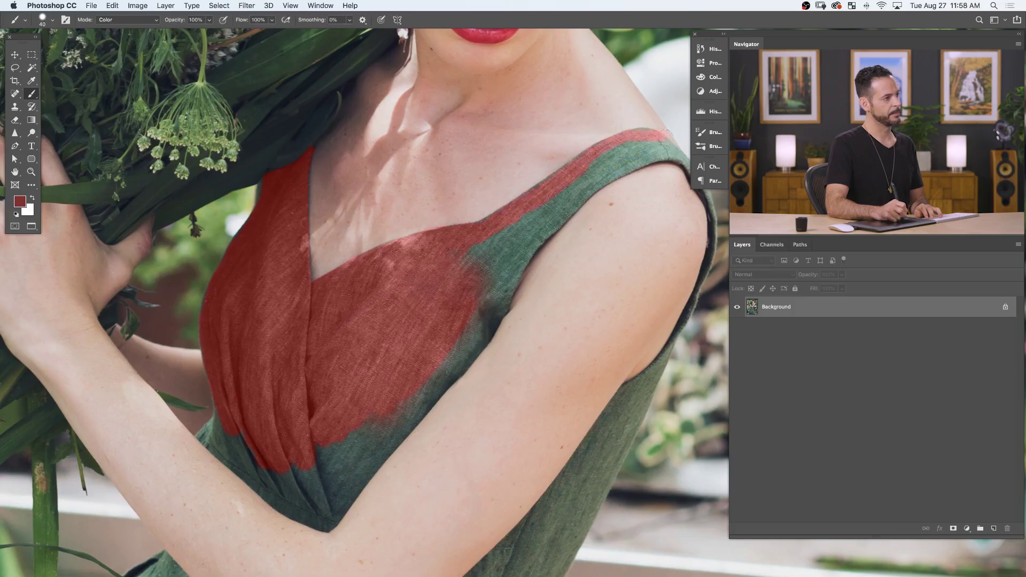
Undo the stroke spilling over the shoulder strap's edge and repaint the strap and armhole in red
scroll(536, 131, "right", 5)
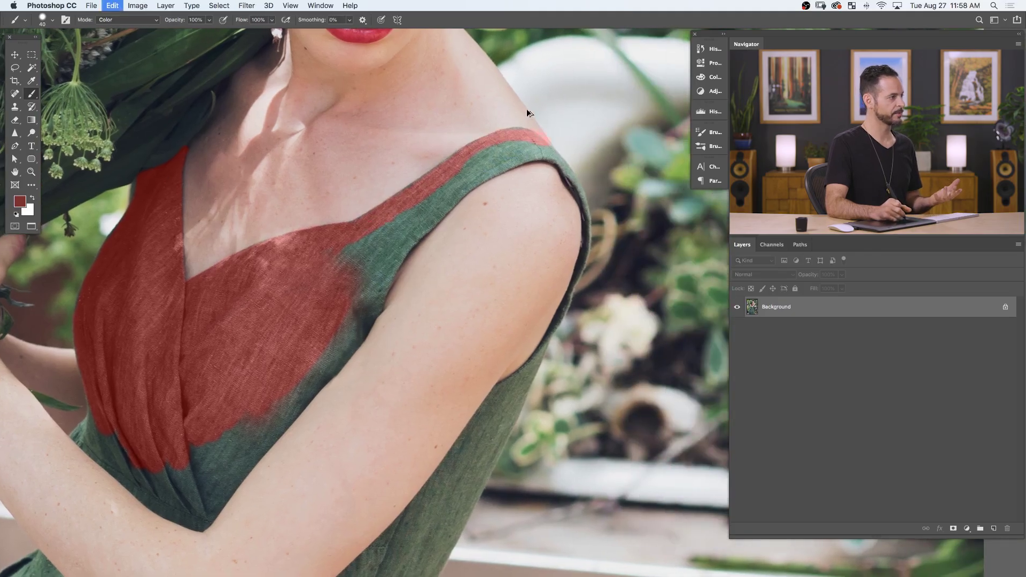
key("super+z")
left_click_drag(384, 233, 396, 228)
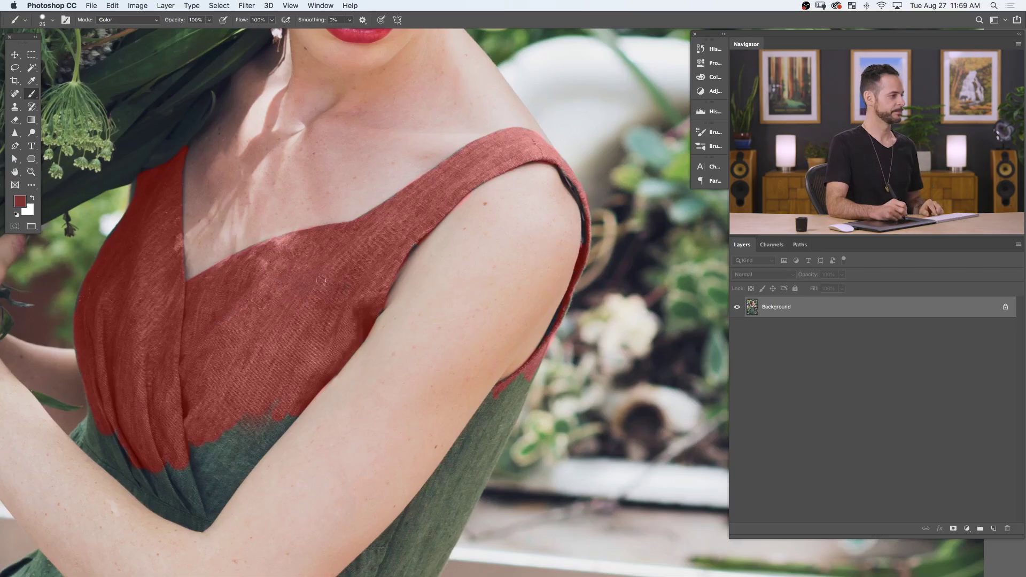
Paint the rest of the bodice and the skirt dark red directly on the Background layer
scroll(363, 299, "down", 3)
key("bracketright")
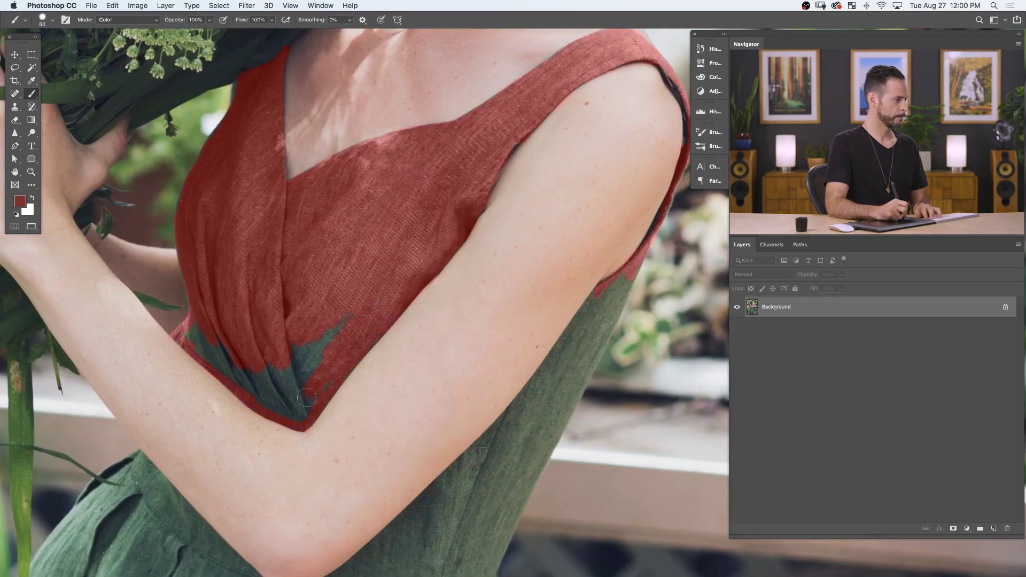
scroll(540, 389, "down", 4)
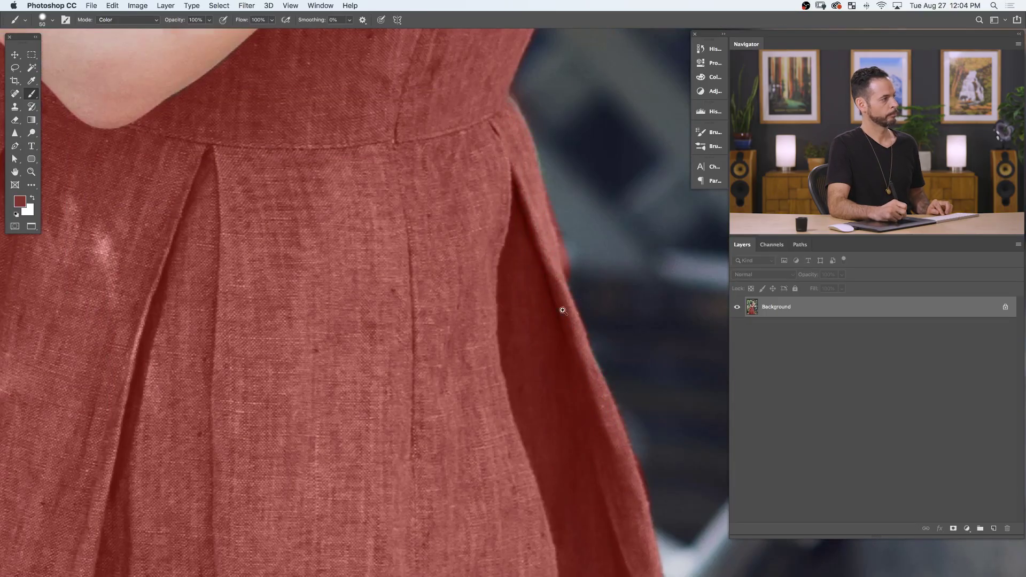
left_click_drag(562, 310, 500, 353)
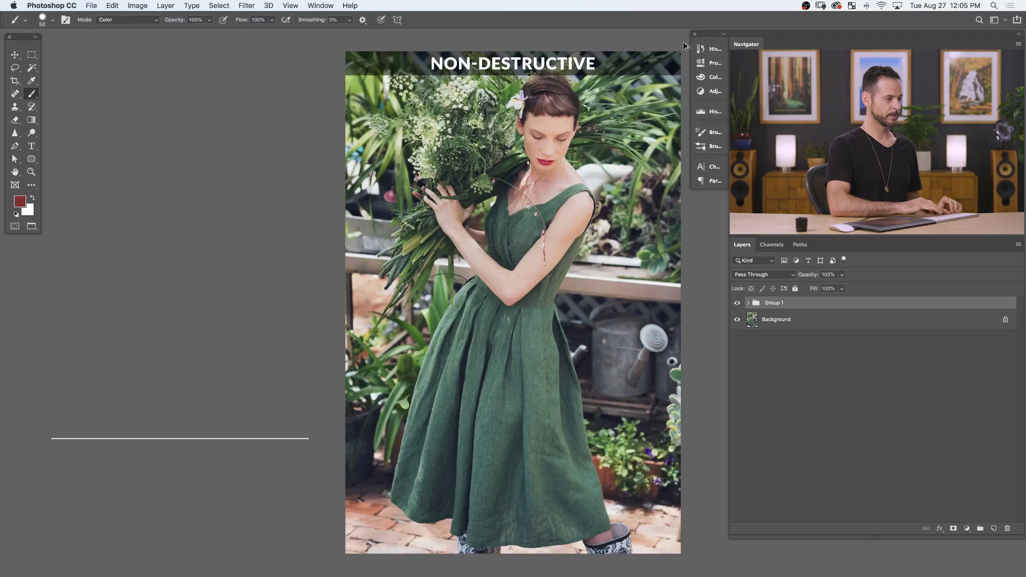
Create a new layer above Group 1 in the non-destructive document and heal the stem over the arm on it
key("shift+alt+super+n")
key("j")
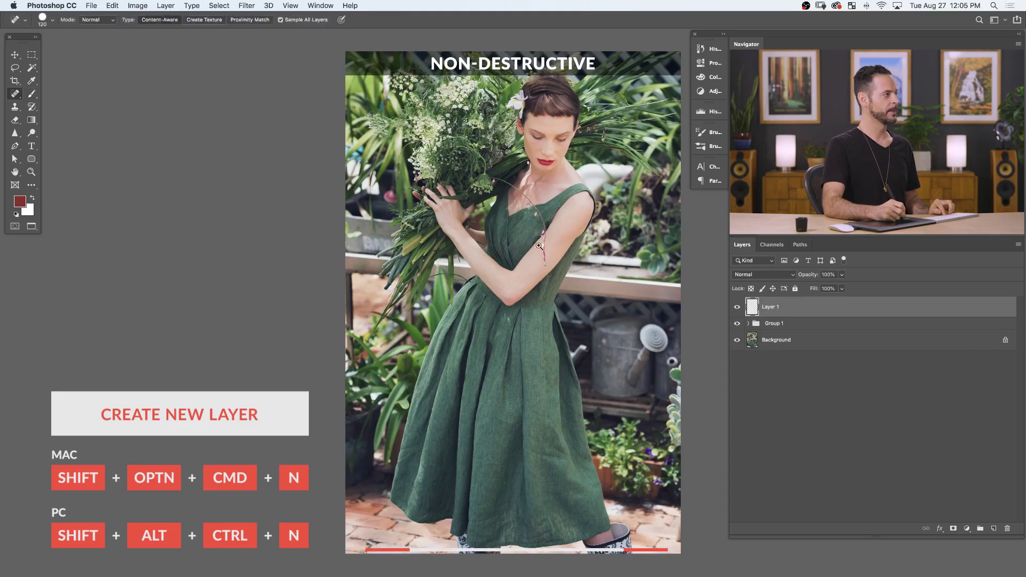
scroll(539, 245, "up", 5)
mouse_move(577, 299)
left_mouse_down()
mouse_move(573, 250)
mouse_move(582, 196)
mouse_move(570, 216)
mouse_move(572, 225)
mouse_move(578, 181)
mouse_move(565, 218)
mouse_move(507, 269)
mouse_move(528, 230)
left_mouse_up()
scroll(534, 235, "up", 4)
left_click_drag(535, 190, 511, 102)
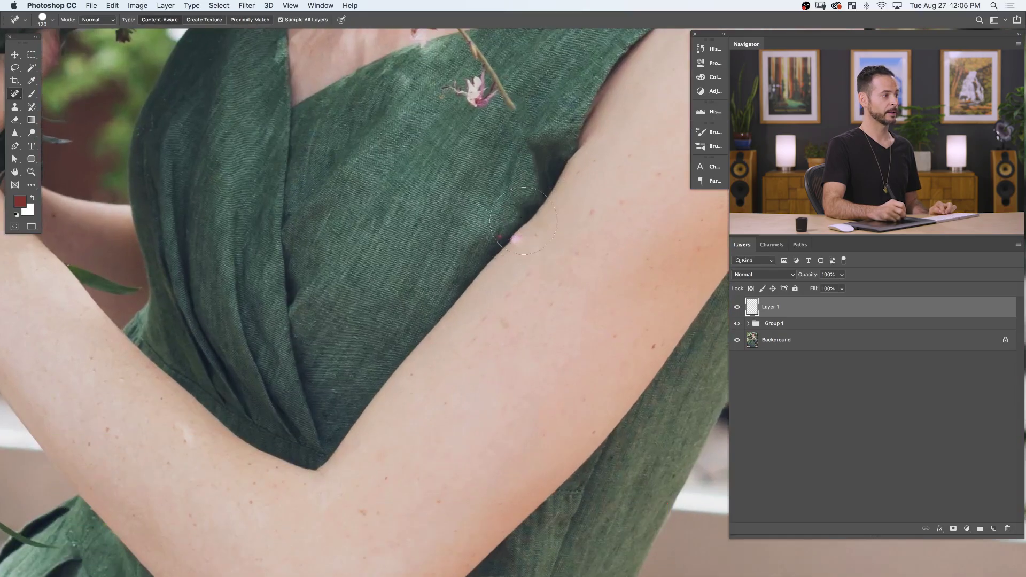
Heal the rest of the stem and its flower over the dress, chest and dark leaves on Layer 1
scroll(499, 321, "down", 3)
mouse_move(493, 237)
left_mouse_down()
mouse_move(497, 307)
mouse_move(515, 251)
left_mouse_up()
scroll(499, 320, "up", 1)
left_click_drag(479, 194, 463, 241)
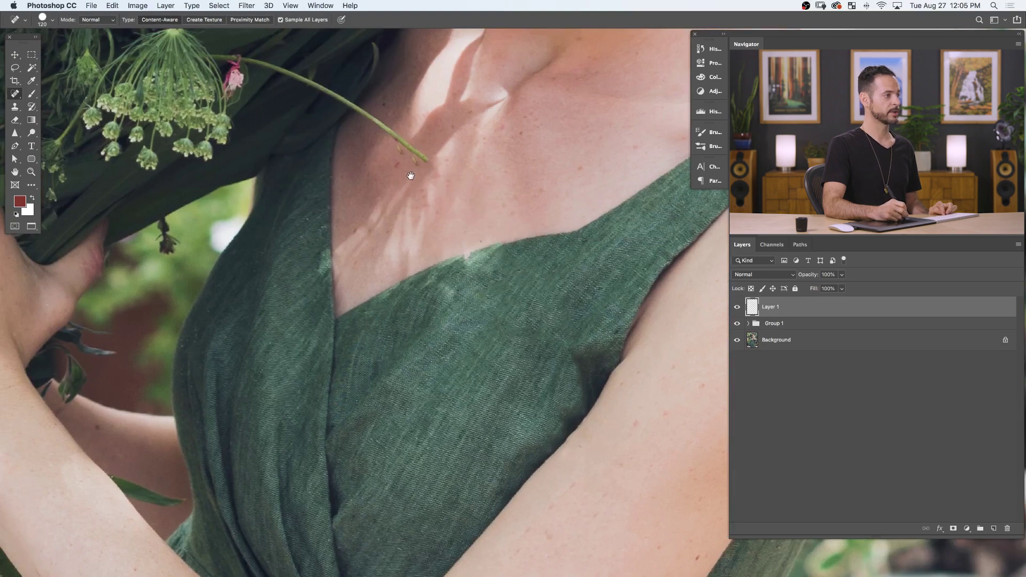
left_click_drag(414, 176, 487, 227)
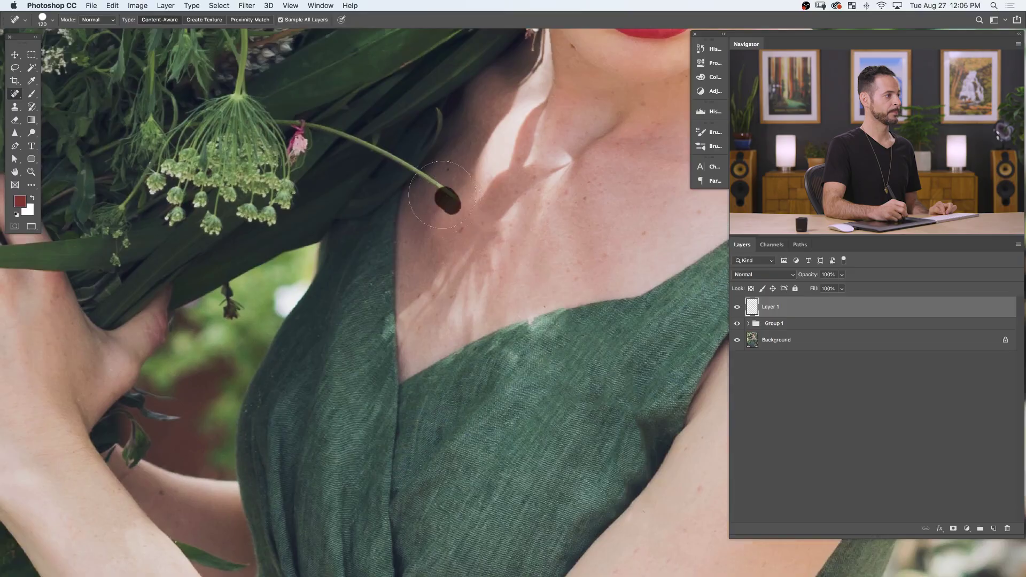
left_click_drag(390, 167, 432, 180)
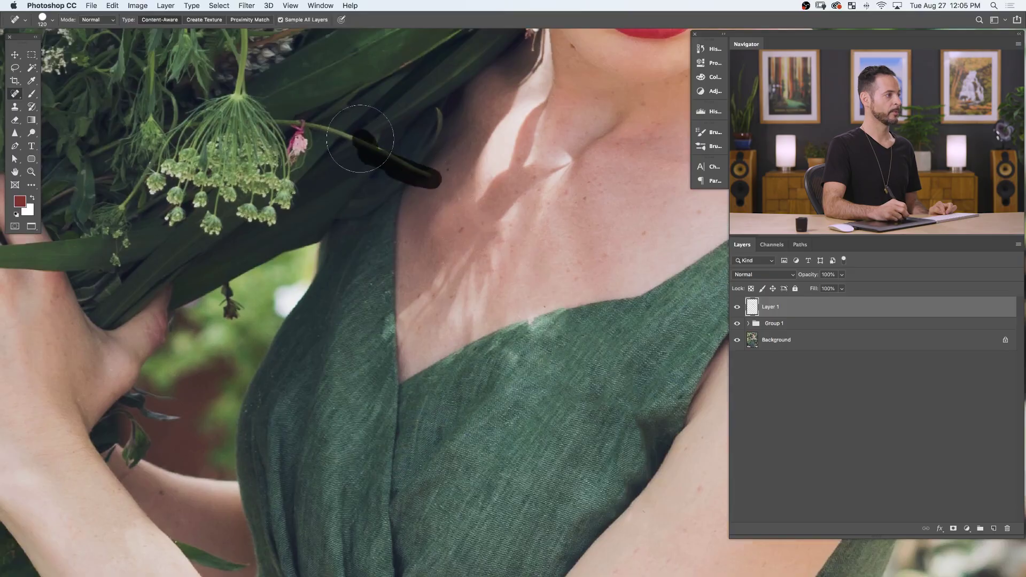
left_click_drag(372, 145, 312, 131)
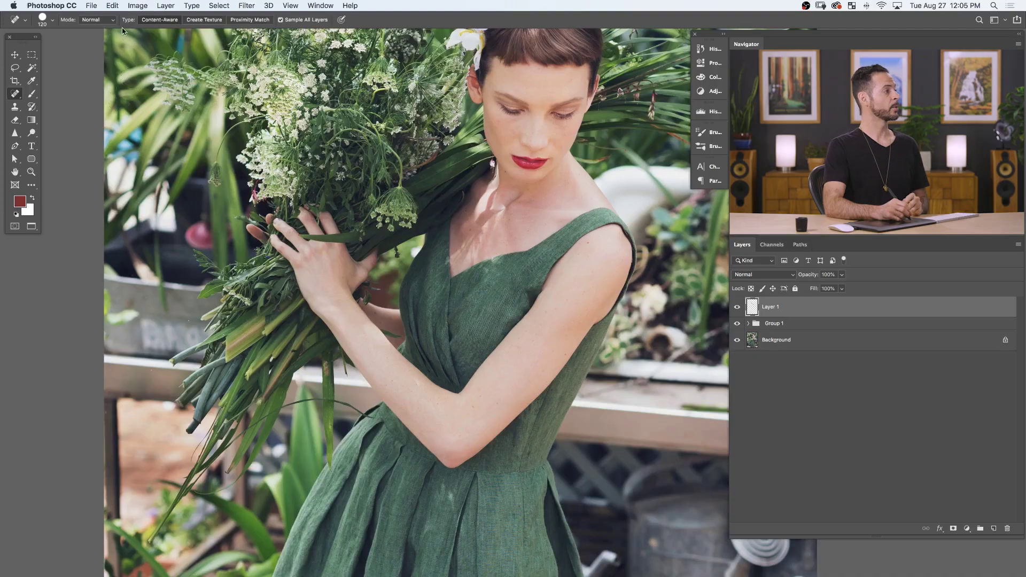
Add a Hue/Saturation adjustment layer above Layer 1 with Colorize on, hue 0 and saturation 43
left_click(165, 6)
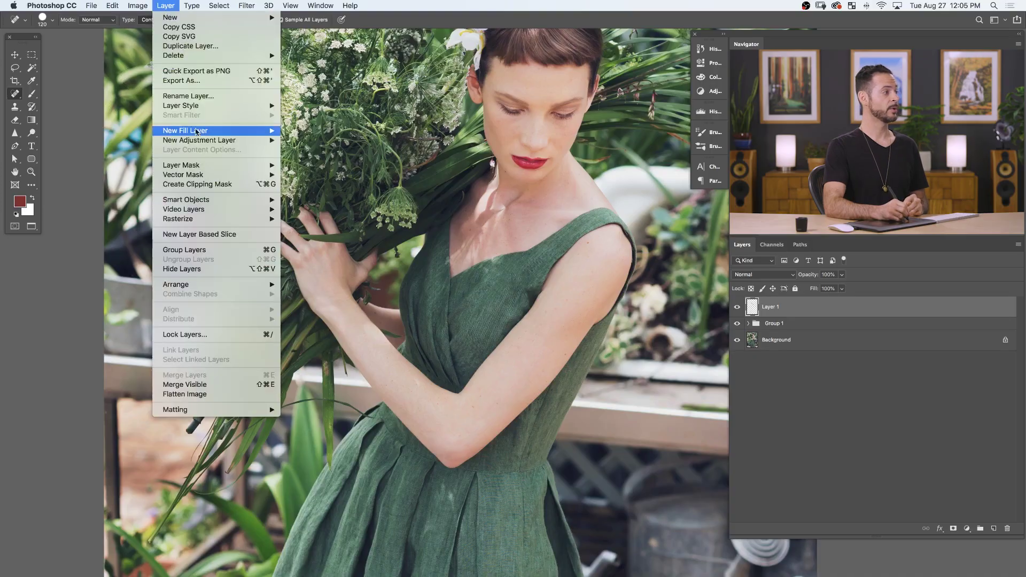
mouse_move(214, 140)
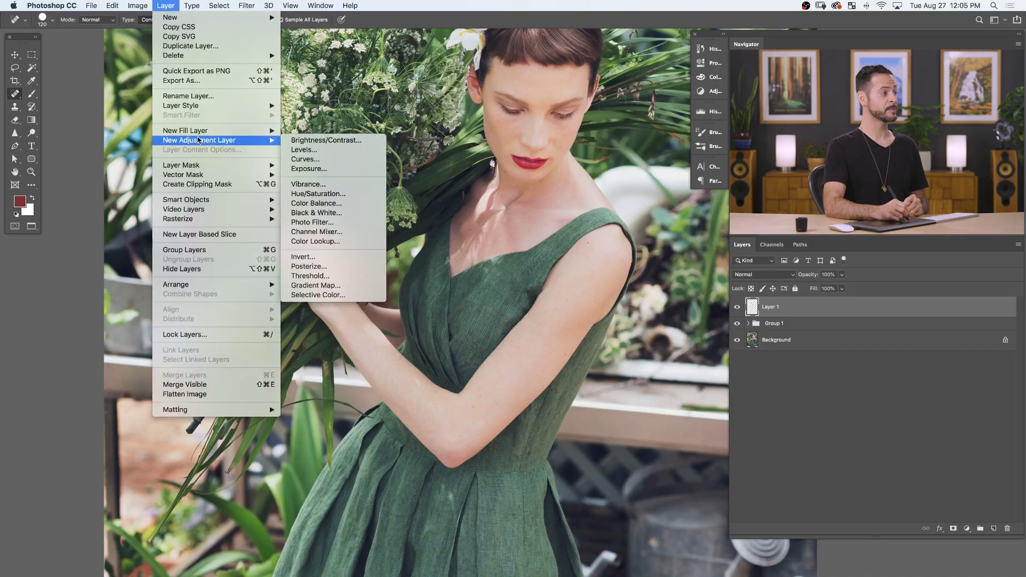
left_click(335, 196)
left_click(599, 262)
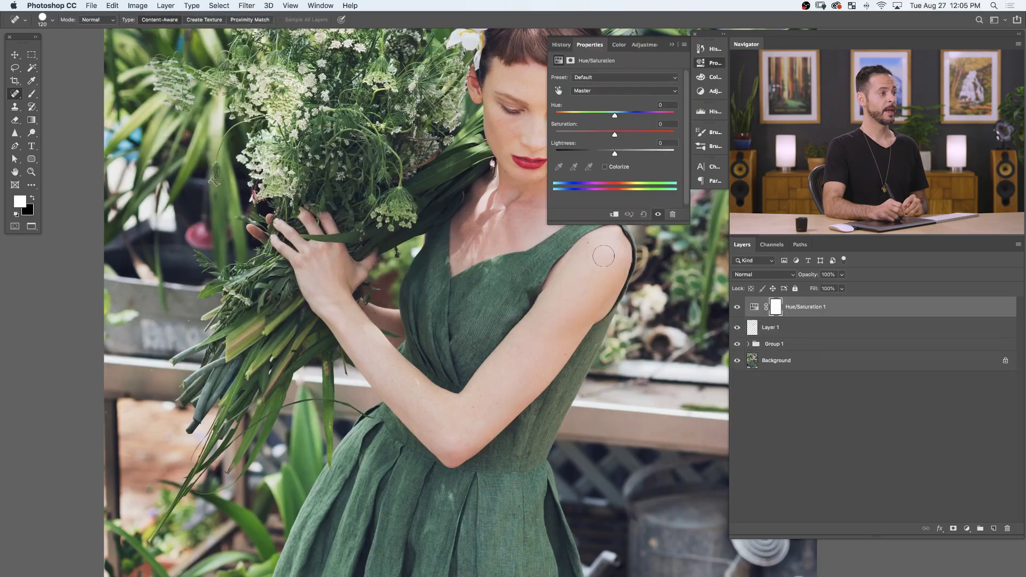
left_click(604, 168)
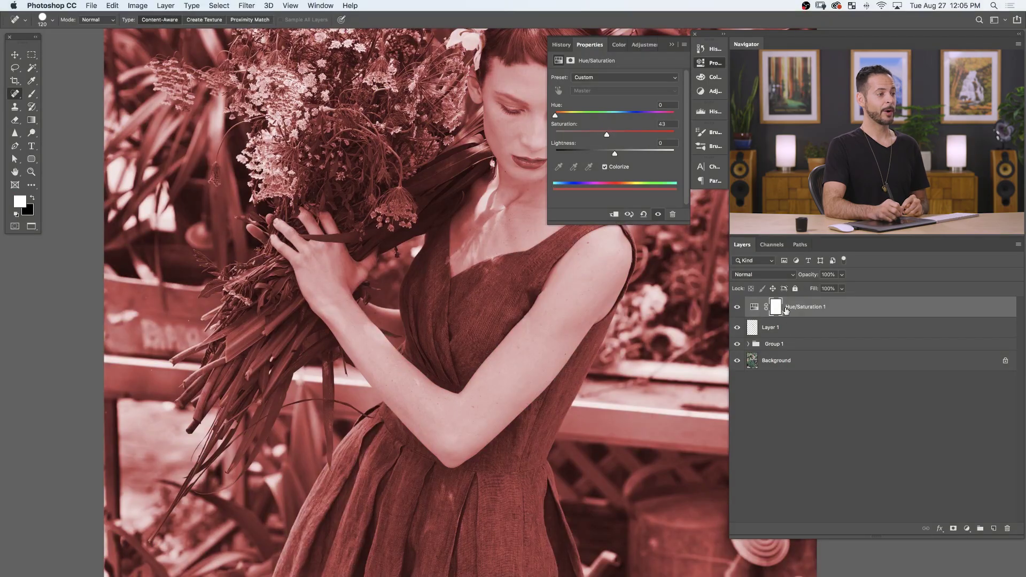
left_click(711, 64)
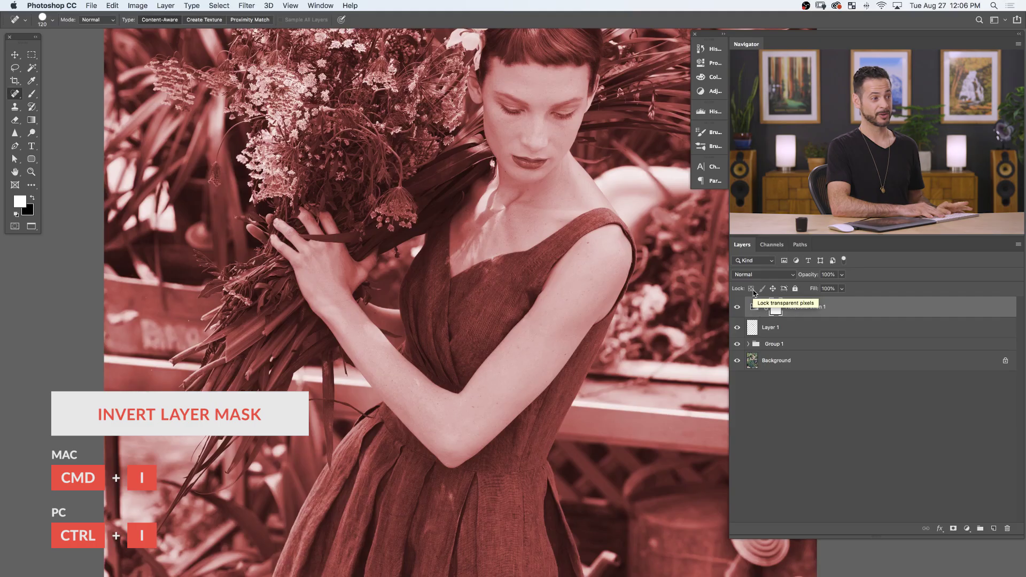
Invert the Hue/Saturation layer's mask to black and paint white with a larger brush over the front of the bodice
key("super+i")
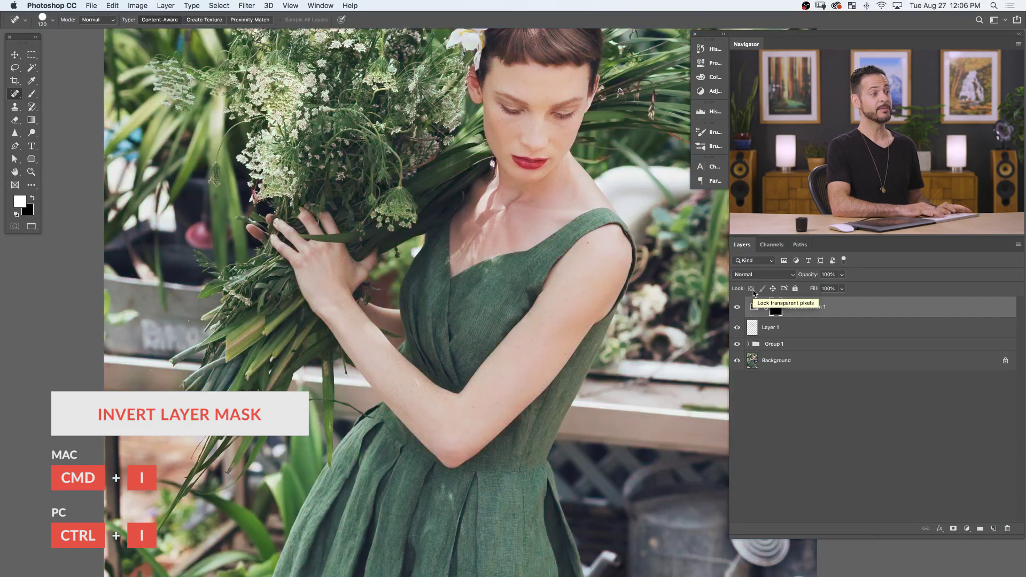
key("b")
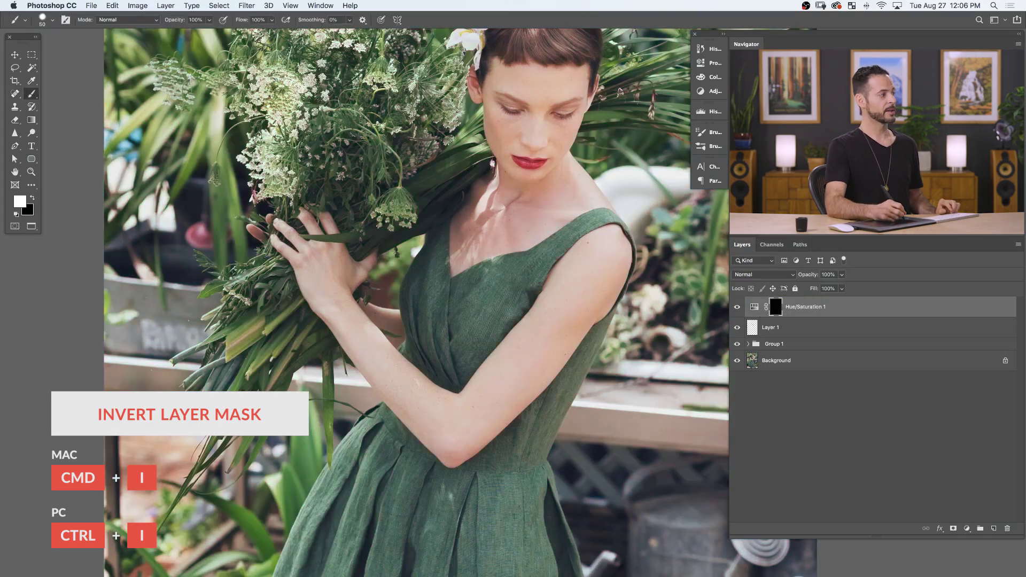
key("bracketright")
key("bracketright")
key("bracketright")
key("bracketright")
key("bracketright")
key("bracketright")
mouse_move(475, 315)
left_mouse_down()
mouse_move(492, 321)
mouse_move(508, 296)
mouse_move(480, 287)
left_mouse_up()
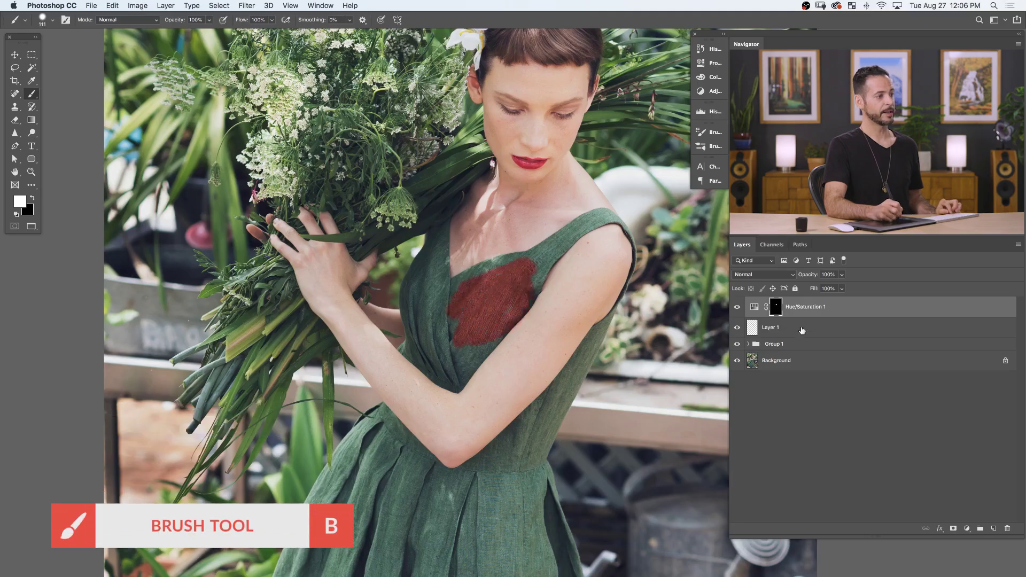
Toggle the Hue/Saturation layer's visibility to compare the recoloured patch with the original green
left_click(743, 305)
left_click(742, 306)
left_click(743, 306)
left_click(742, 305)
left_click(743, 305)
left_click(743, 305)
Paint white on the Hue/Saturation mask over the rest of the bodice, strap, waist and skirt, using smaller brushes along the edges
left_click_drag(500, 290, 502, 325)
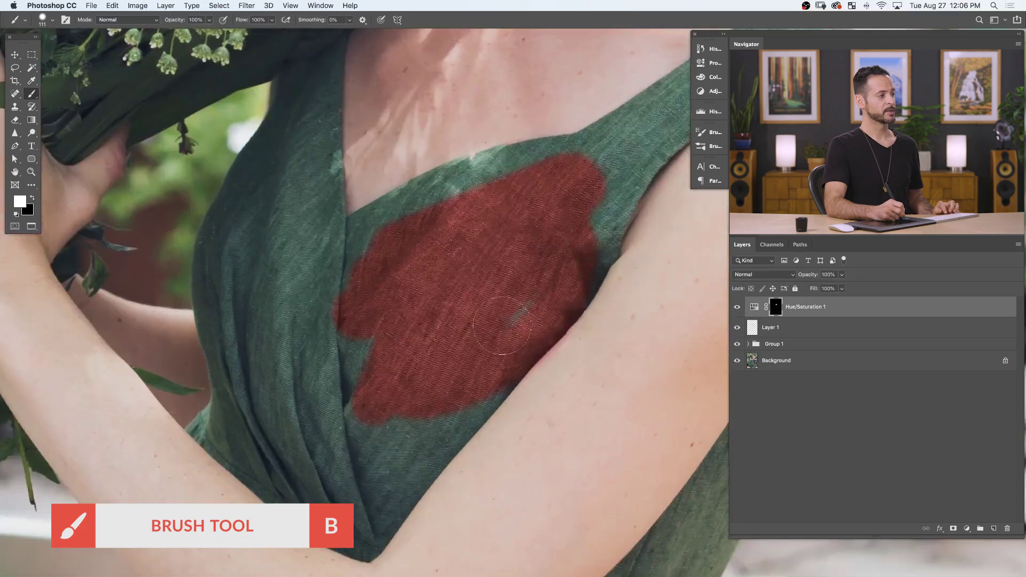
mouse_move(499, 202)
left_mouse_down()
mouse_move(491, 175)
mouse_move(414, 208)
mouse_move(371, 244)
left_mouse_up()
mouse_move(357, 299)
left_mouse_down()
mouse_move(355, 345)
mouse_move(310, 385)
mouse_move(251, 204)
mouse_move(246, 312)
mouse_move(284, 411)
left_mouse_up()
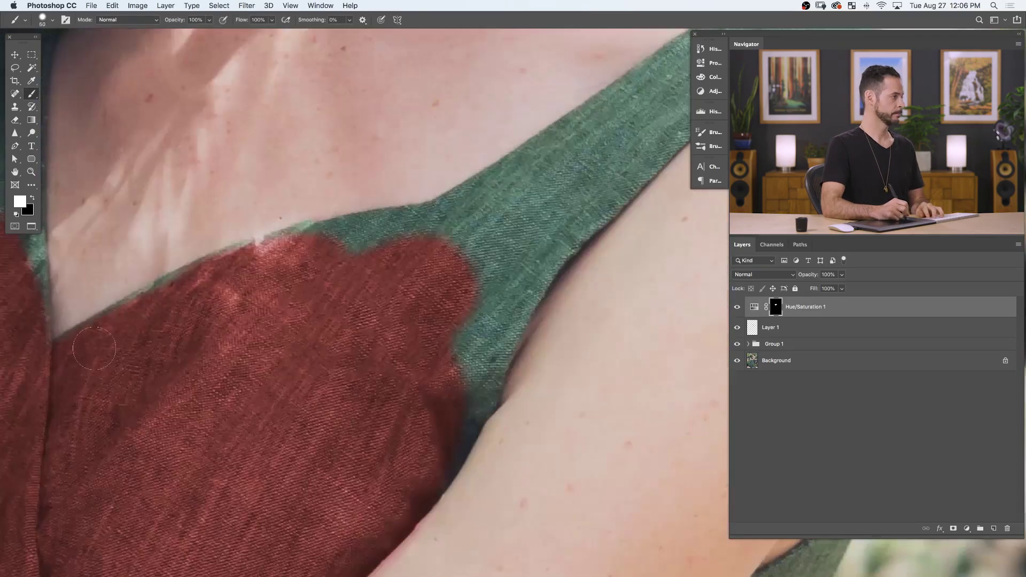
left_click_drag(342, 240, 561, 230)
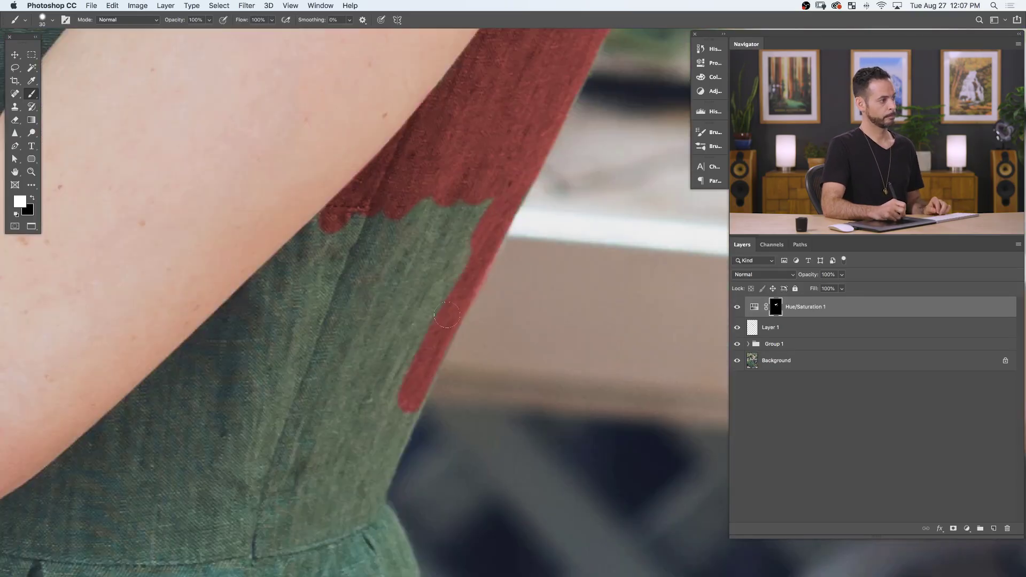
left_click_drag(310, 230, 165, 389)
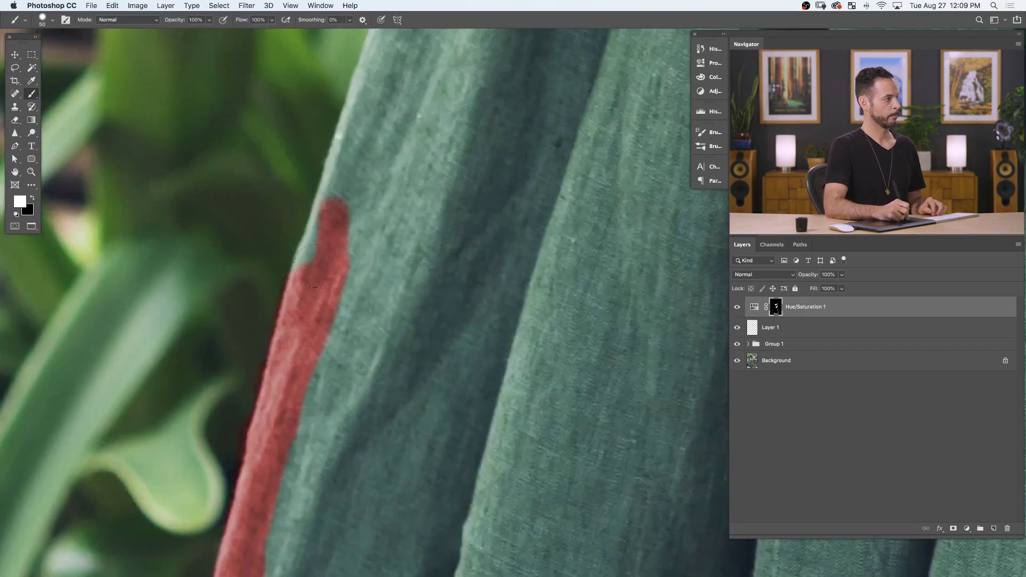
key("bracketleft")
key("bracketleft")
key("bracketleft")
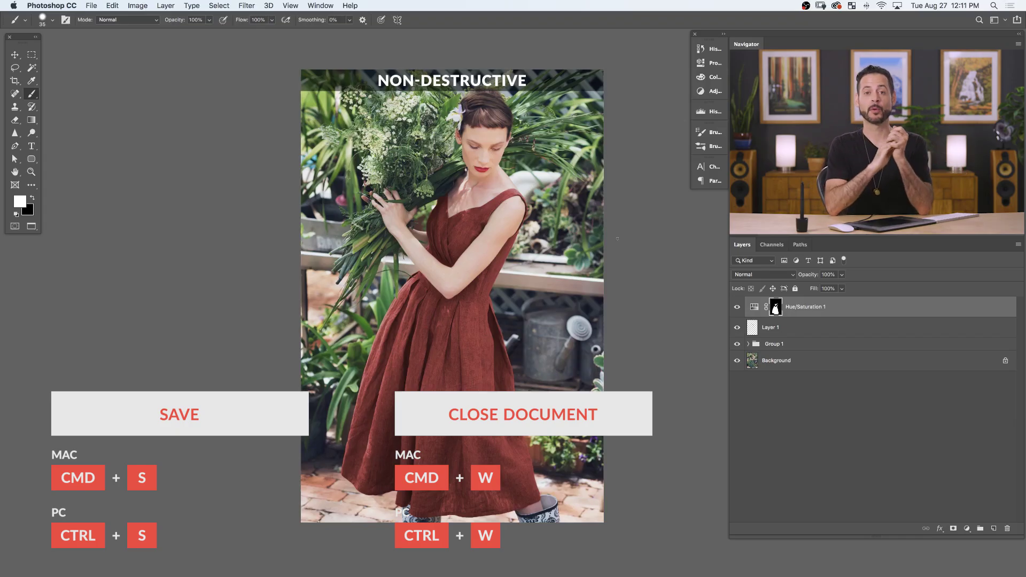
Close the document and place the Non-Destructive Editing.psd window beside Destructive Editing.psd for comparison
key("super+w")
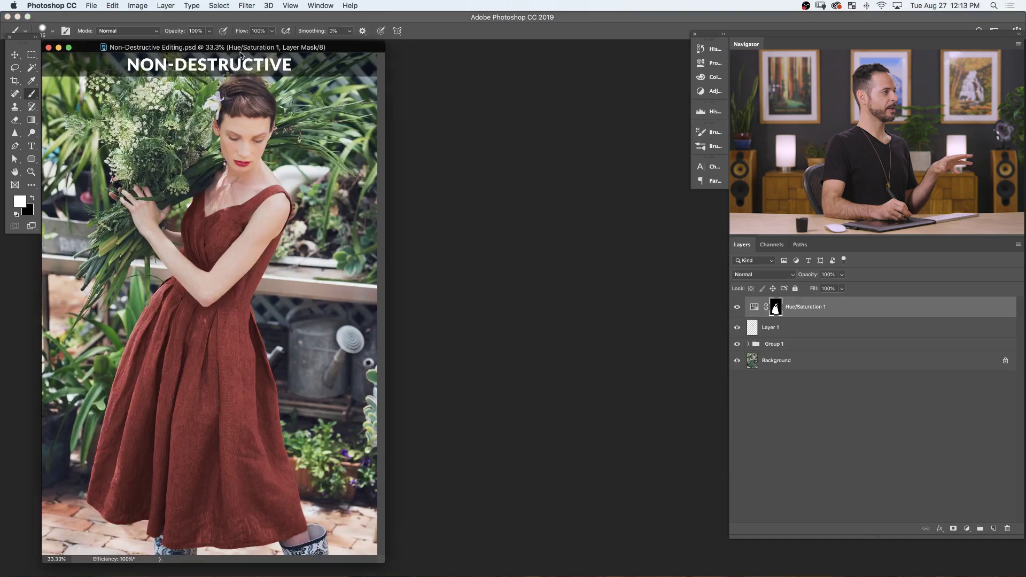
left_click_drag(240, 53, 567, 52)
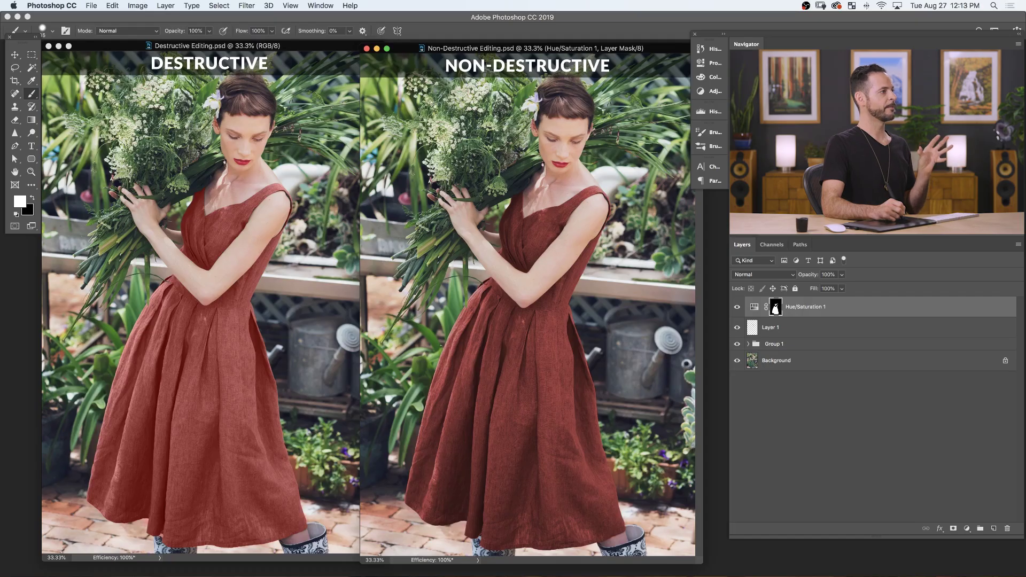
left_click(303, 49)
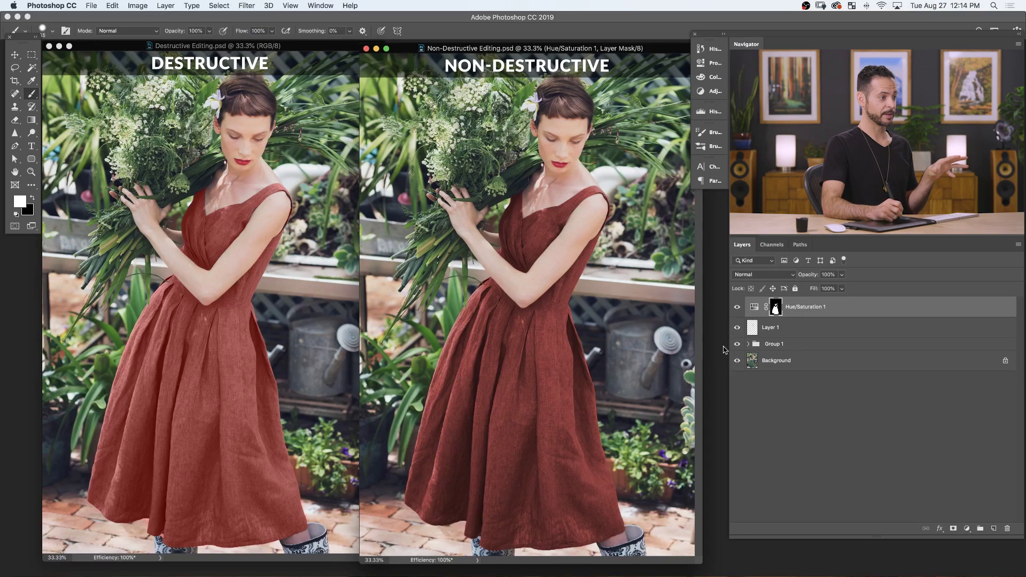
Hide Group 1 and Layer 1 in the non-destructive document
left_click(737, 344)
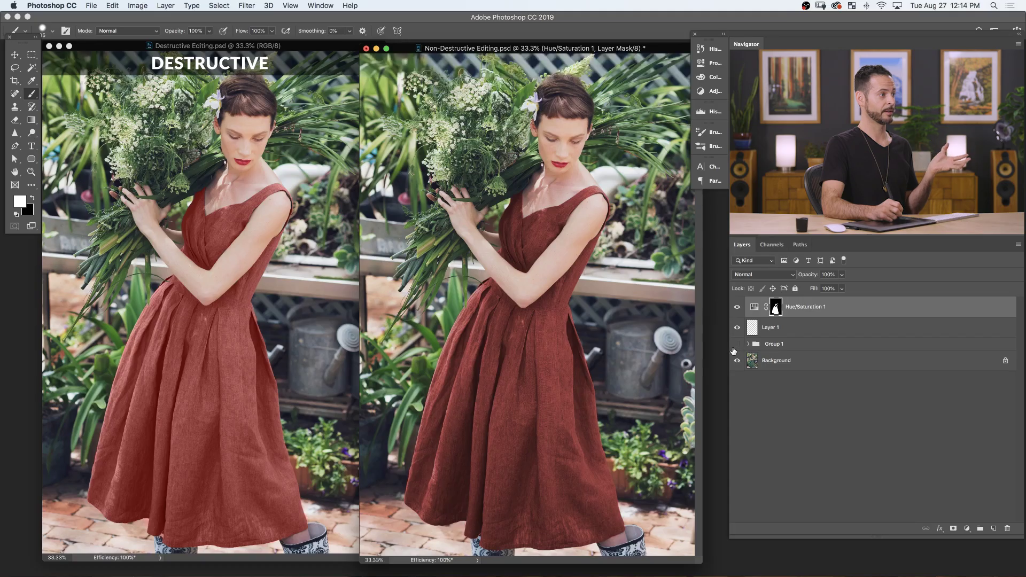
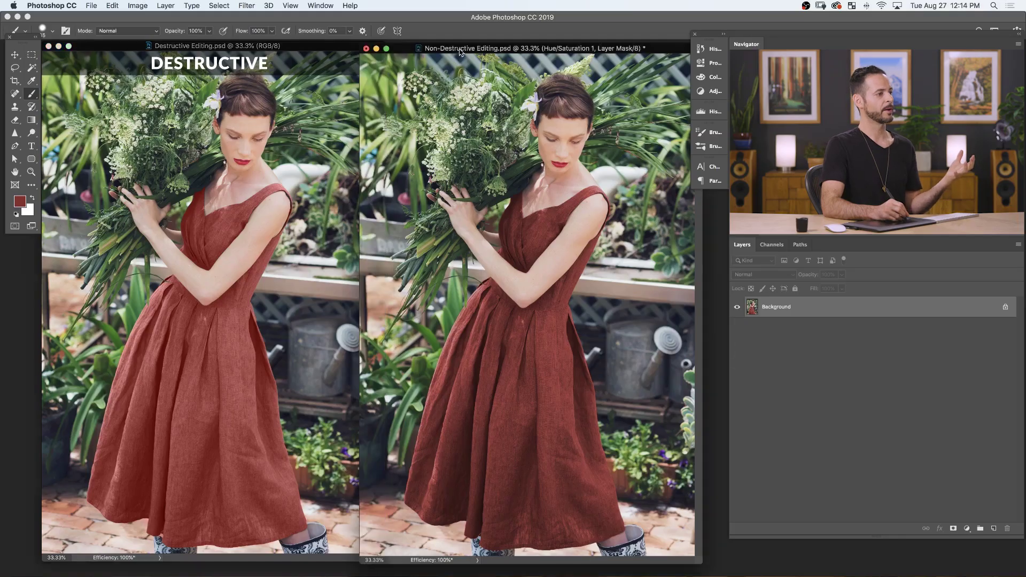
left_click(737, 328)
left_click(737, 328)
left_click(737, 327)
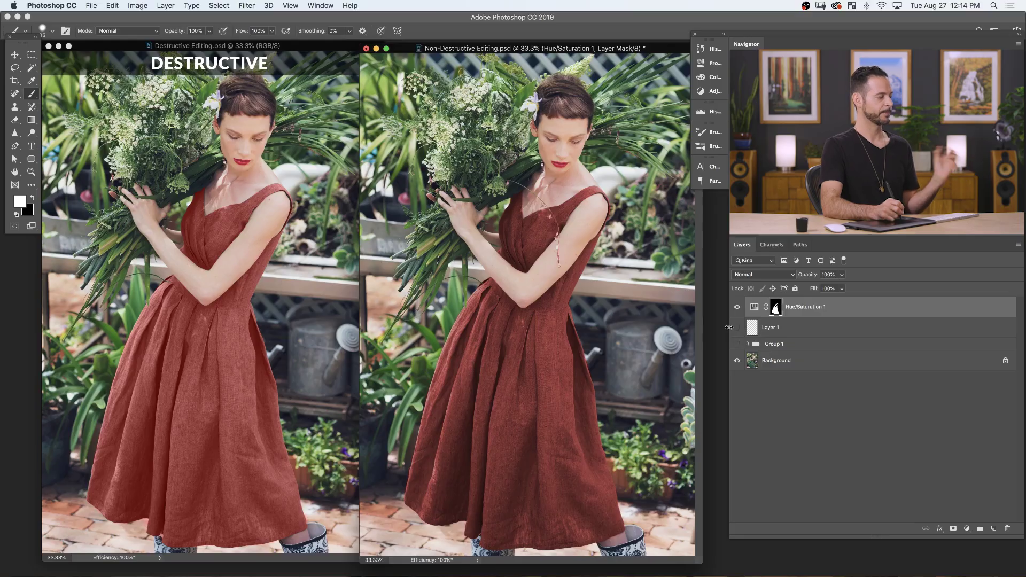
Set the foreground colour to blue #2c4288 in Destructive Editing.psd and try painting it on the bodice
left_click(293, 48)
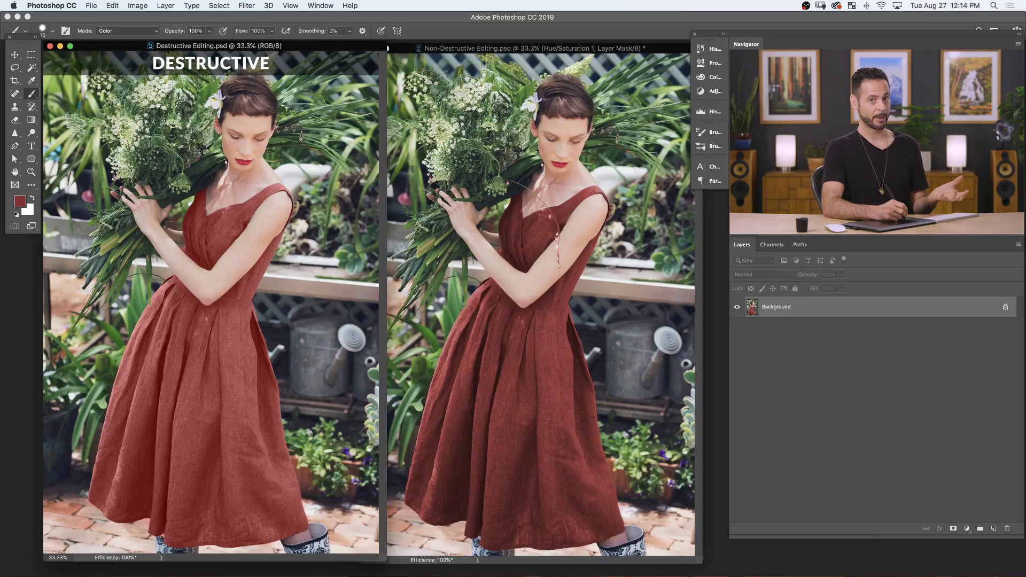
left_click(20, 201)
left_click(489, 348)
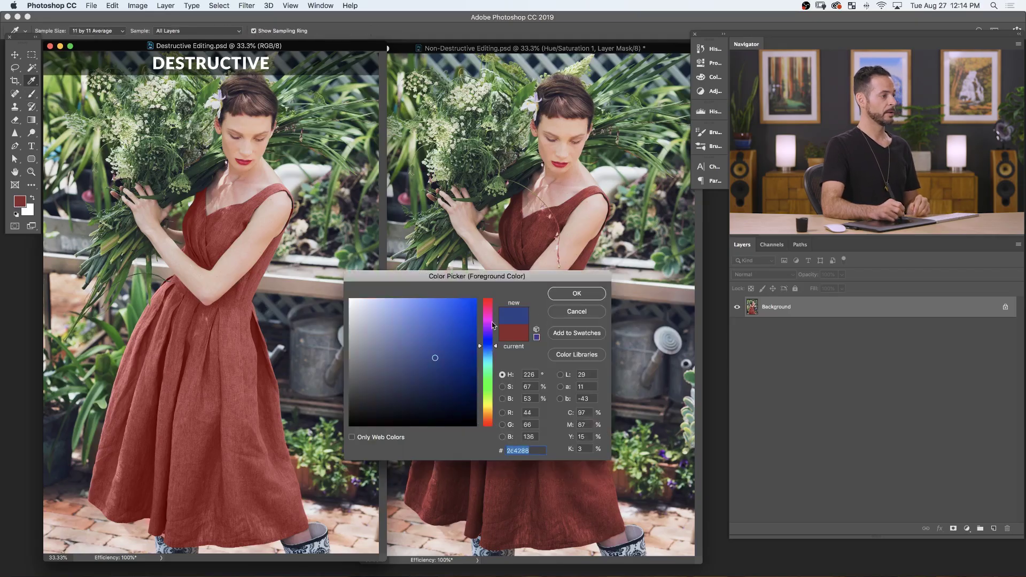
left_click(576, 294)
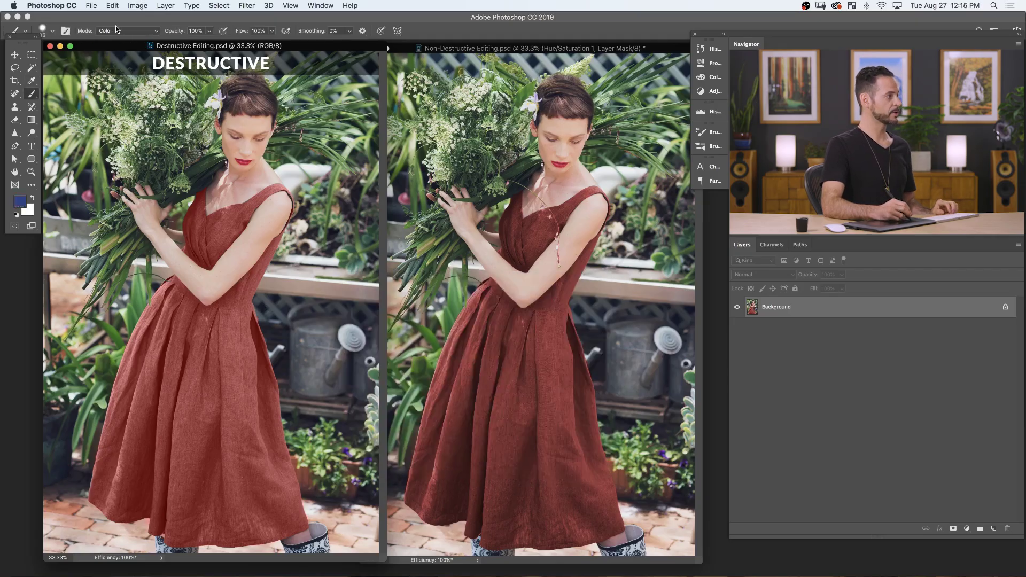
mouse_move(217, 229)
left_mouse_down()
mouse_move(248, 211)
mouse_move(224, 235)
mouse_move(230, 215)
left_mouse_up()
left_click(216, 234)
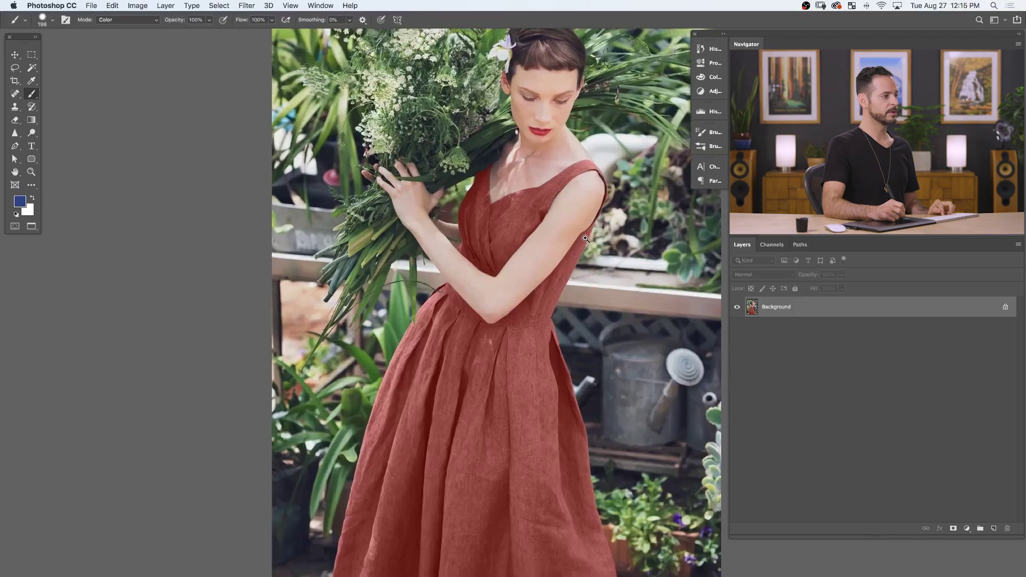
Sample the arm's skin tone with a smaller brush and paint over the red spill along the bodice's lower edge
left_click_drag(604, 182, 522, 371)
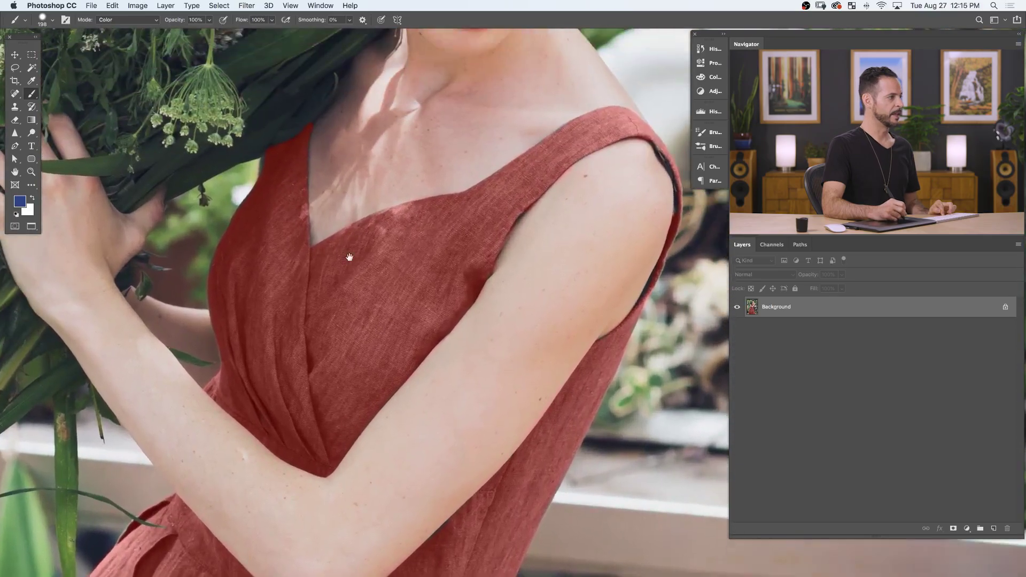
left_click_drag(343, 440, 393, 394)
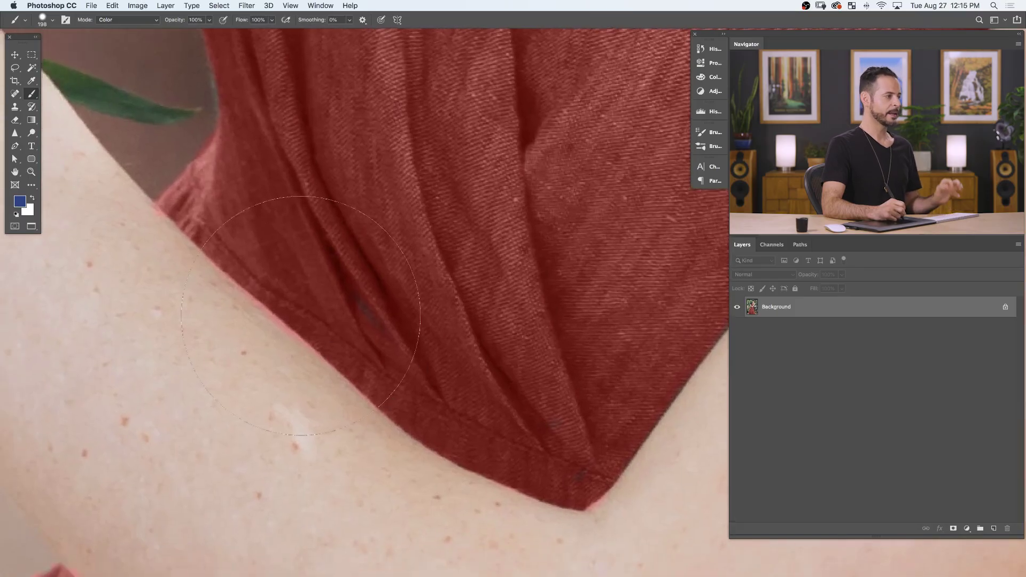
left_click_drag(327, 337, 161, 354)
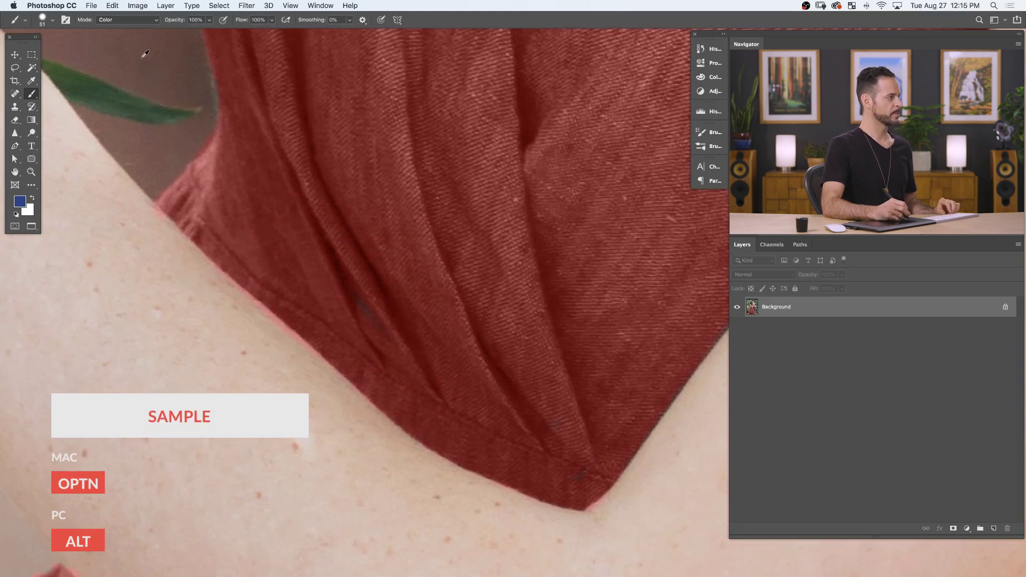
left_click(281, 329, "alt")
left_click_drag(281, 330, 266, 329)
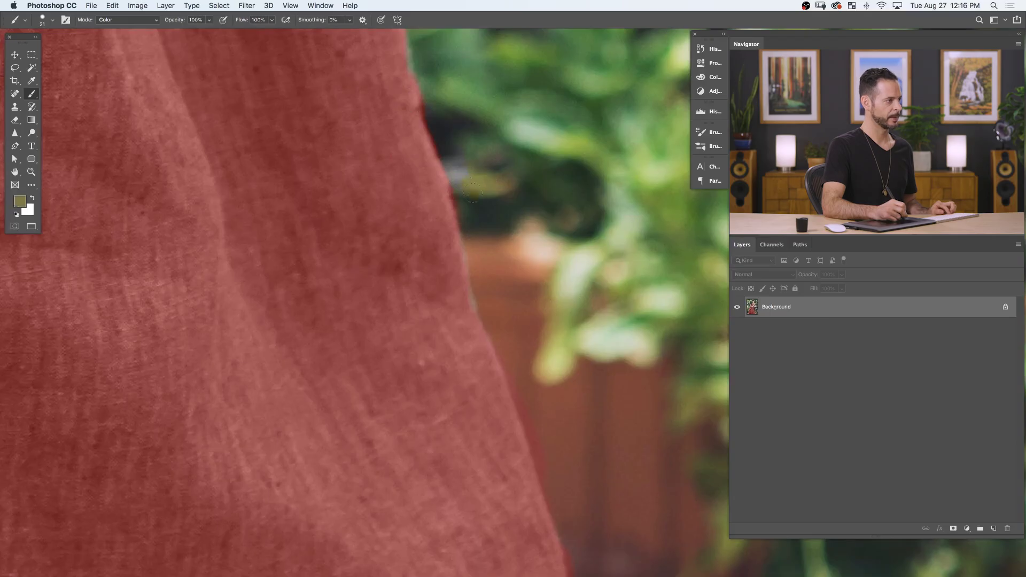
Sample the green background beside the skirt's edge and inspect the rest of the dress outline
left_click(452, 163, "alt")
scroll(435, 273, "down", 5)
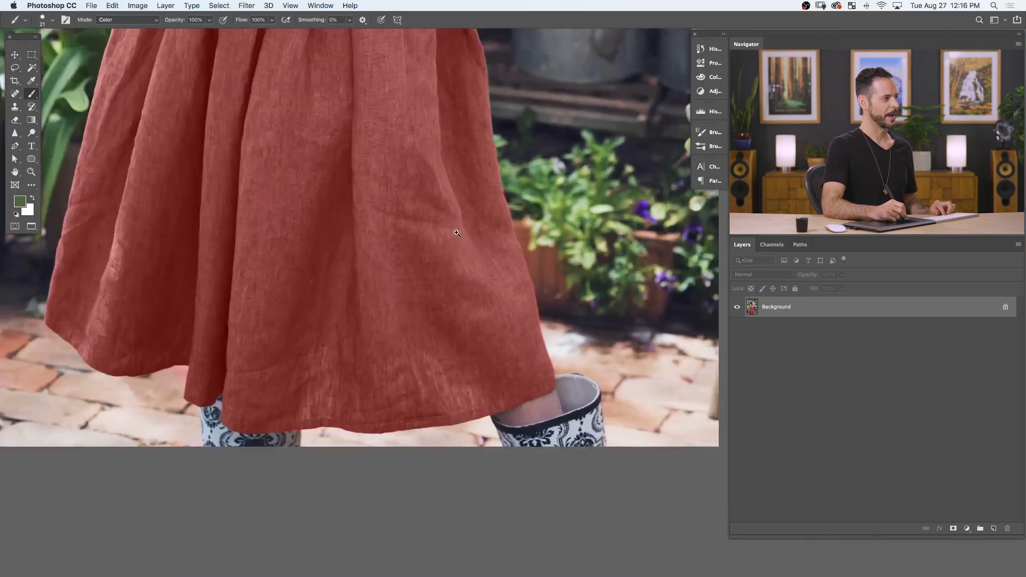
scroll(435, 273, "down", 2)
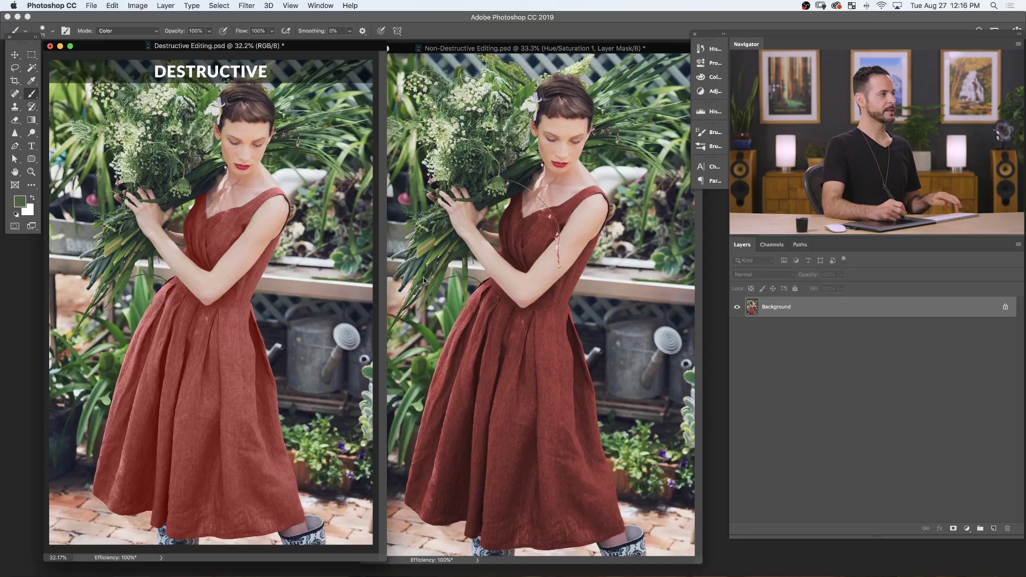
Recolour the dress blue in Non-Destructive Editing.psd by setting Hue/Saturation 1 to hue 218, saturation 34 and lightness -14
left_click(510, 48)
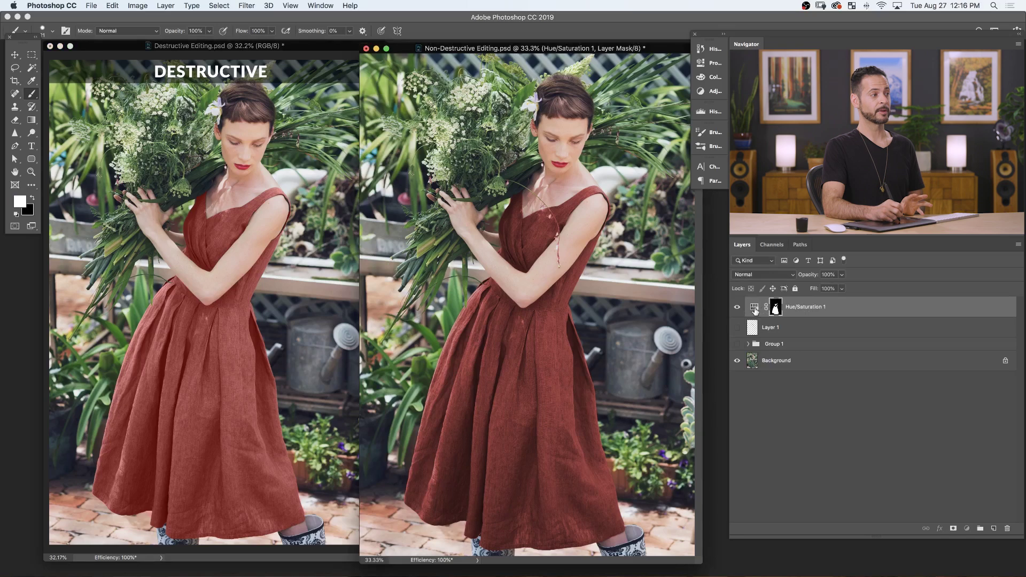
double_click(755, 312)
left_click_drag(588, 44, 298, 114)
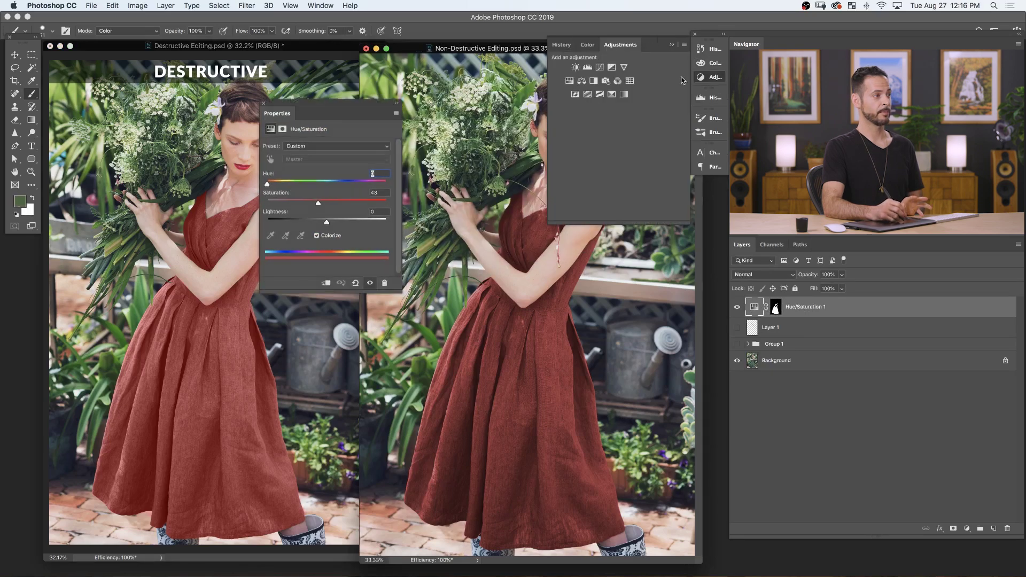
left_click(708, 79)
left_click_drag(271, 187, 339, 185)
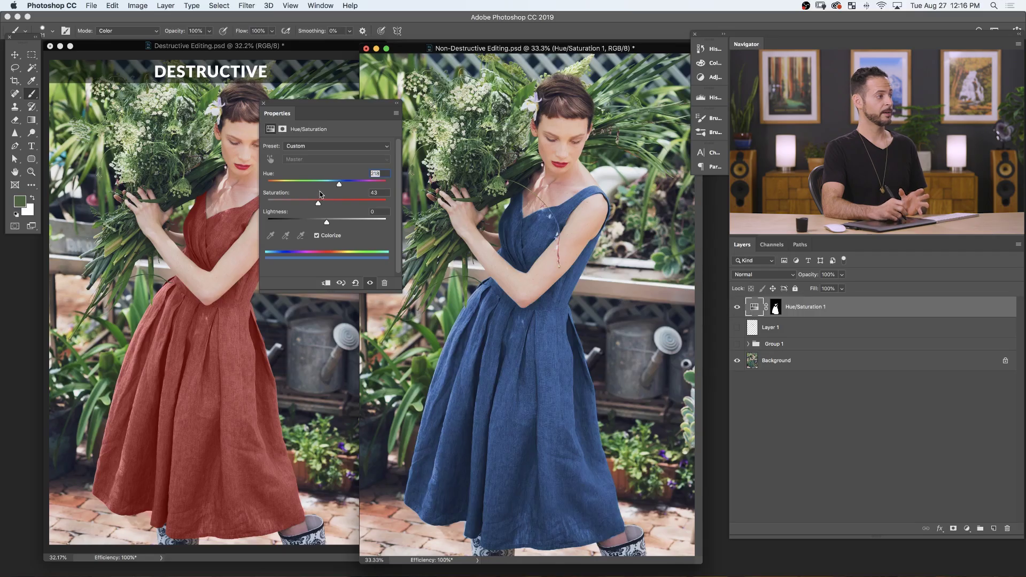
mouse_move(319, 203)
left_mouse_down()
mouse_move(374, 204)
mouse_move(298, 213)
mouse_move(319, 220)
left_mouse_up()
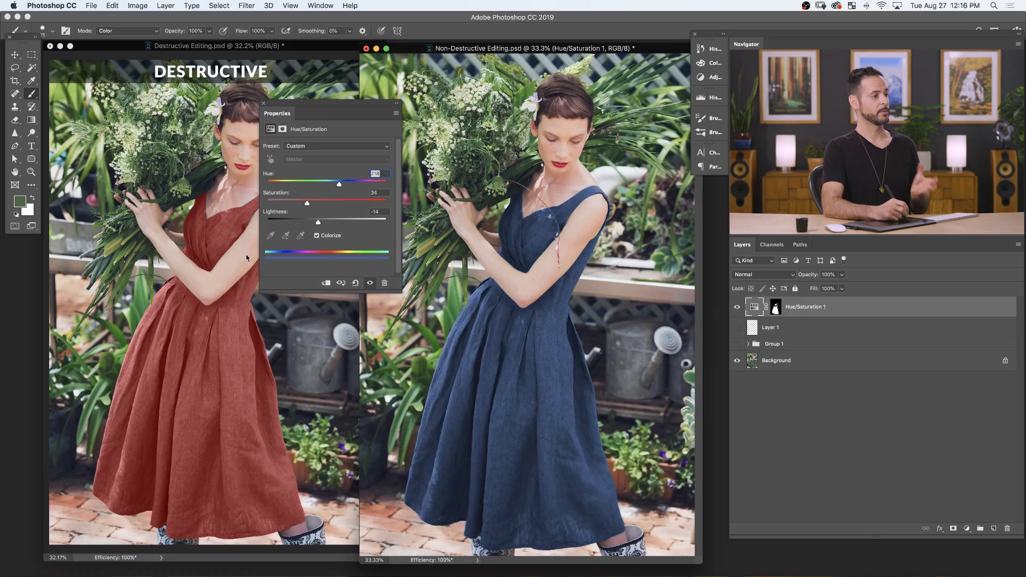
Toggle the visibility of the Hue/Saturation 1 layer to compare the dress with and without the blue
left_click(737, 308)
left_click(736, 307)
left_click(737, 308)
left_click(736, 307)
Lower the opacity of the Hue/Saturation 1 layer to 79% and close its adjustment settings
left_click_drag(799, 278, 787, 279)
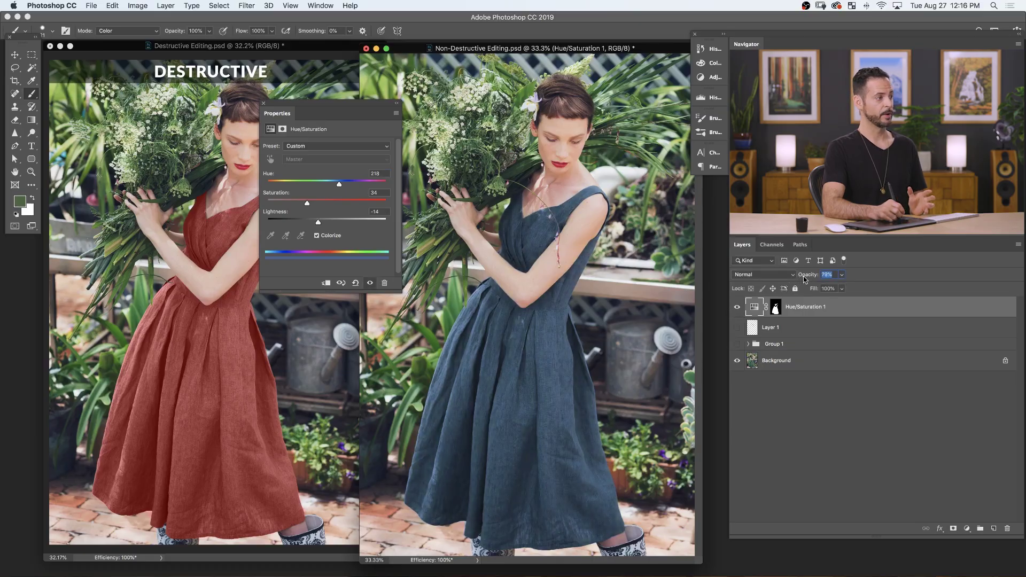
key("Return")
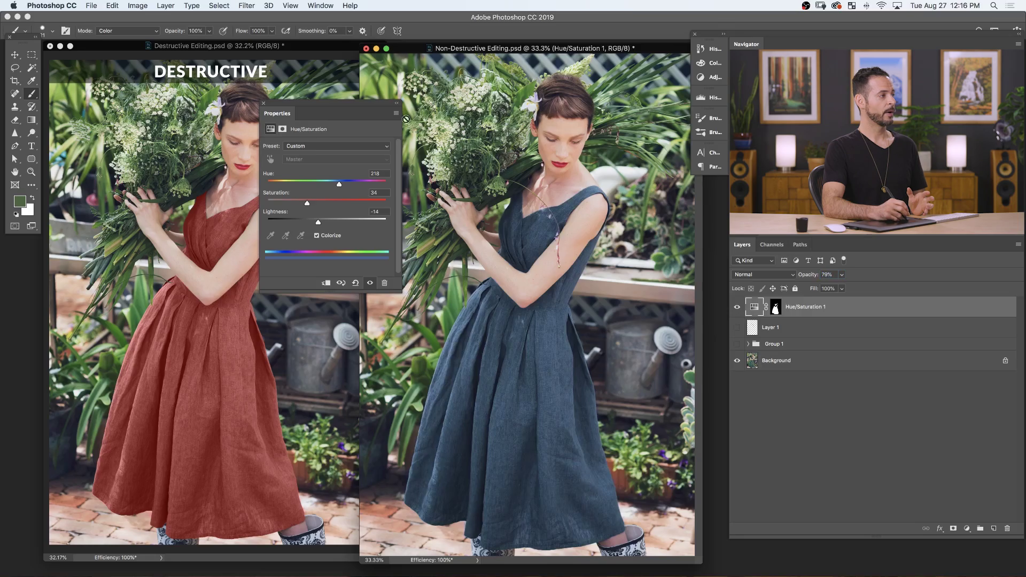
left_click(263, 105)
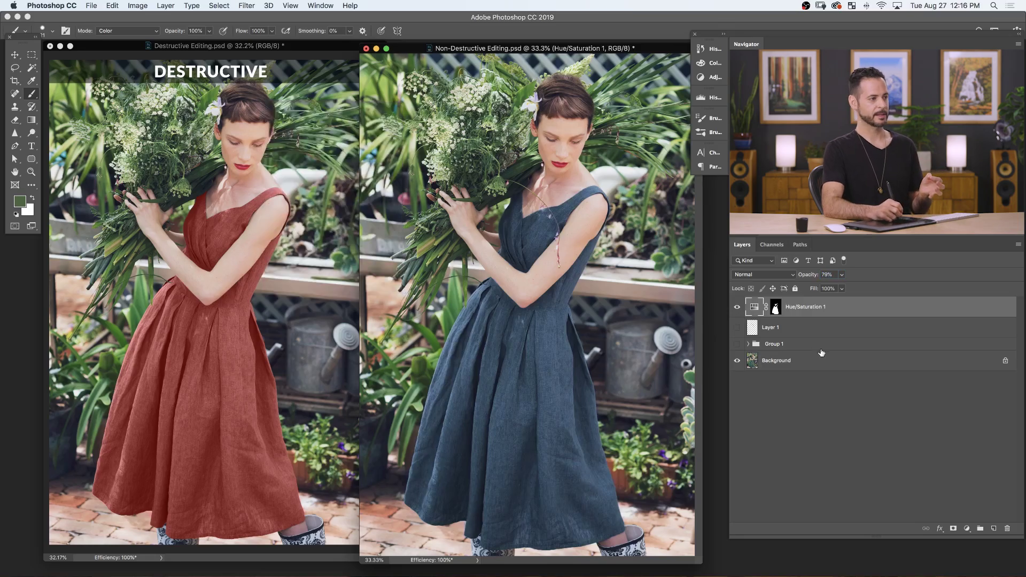
View the non-destructive document full screen and paint white on the Hue/Saturation 1 mask over the arm beside the bodice
left_click(775, 310)
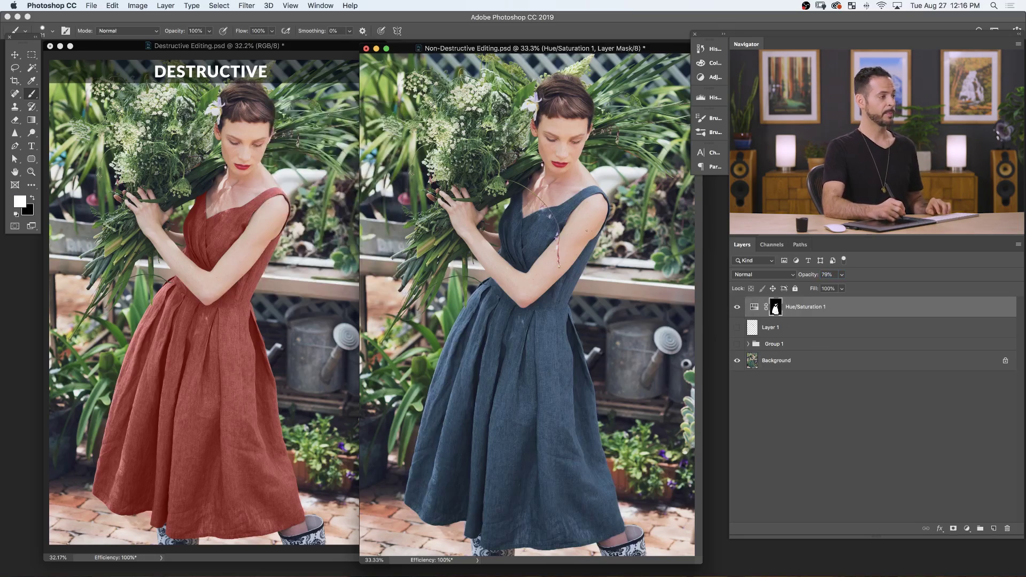
scroll(544, 250, "up", 6)
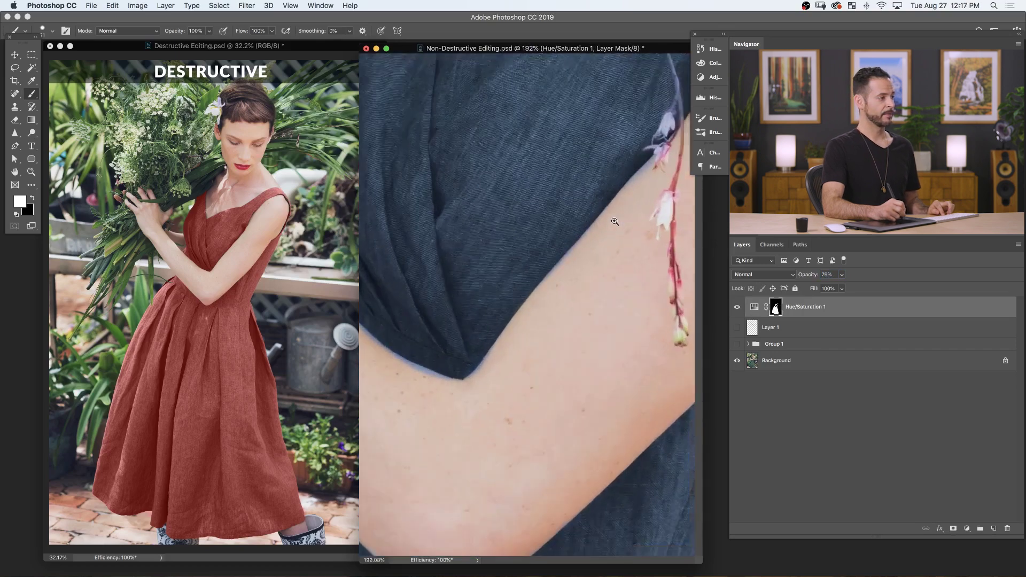
key("f")
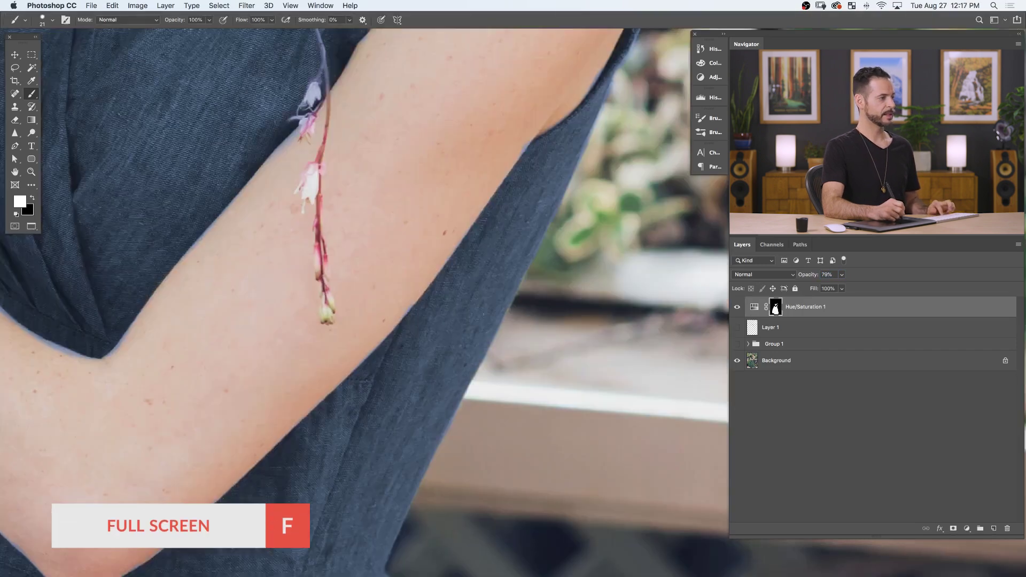
left_click_drag(379, 343, 511, 297)
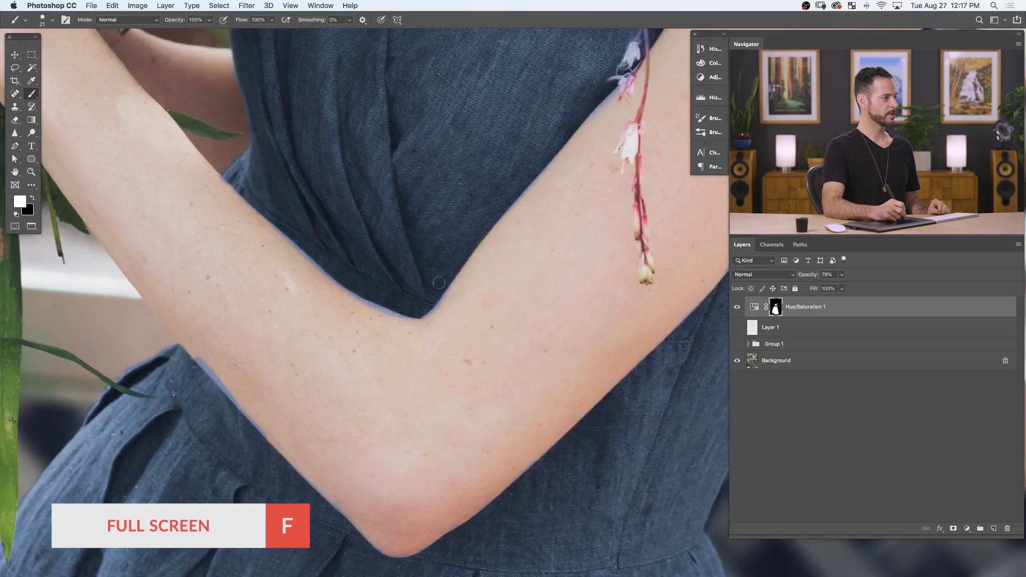
mouse_move(505, 219)
left_mouse_down()
mouse_move(479, 303)
mouse_move(430, 337)
mouse_move(495, 244)
mouse_move(481, 265)
mouse_move(484, 309)
left_mouse_up()
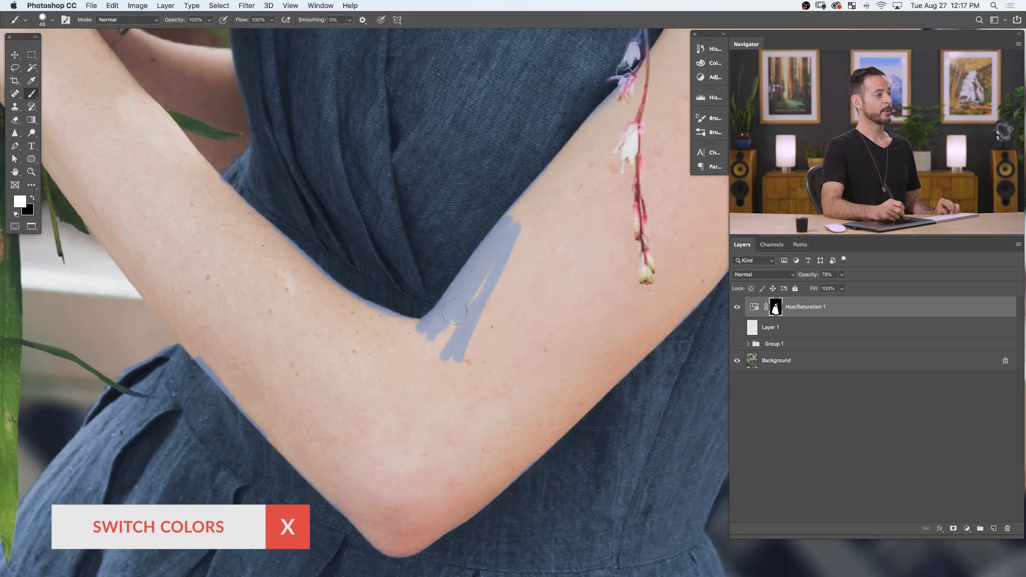
Paint black on the Hue/Saturation 1 mask to clear the blue from the arm along the bodice edge
key("x")
left_click_drag(456, 348, 505, 288)
left_click_drag(481, 345, 518, 225)
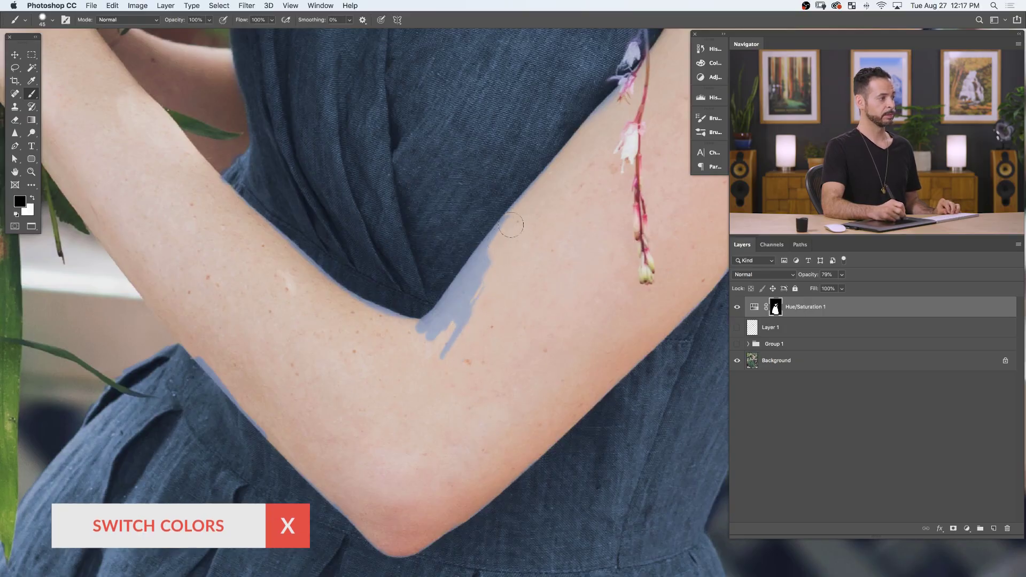
mouse_move(505, 226)
left_mouse_down()
mouse_move(434, 325)
mouse_move(461, 283)
mouse_move(441, 322)
mouse_move(457, 319)
mouse_move(444, 339)
mouse_move(452, 344)
mouse_move(377, 375)
mouse_move(413, 295)
left_mouse_up()
Paint black on the mask with a smaller brush to remove the blue spill outside the shoulder strap
scroll(412, 378, "left", 5)
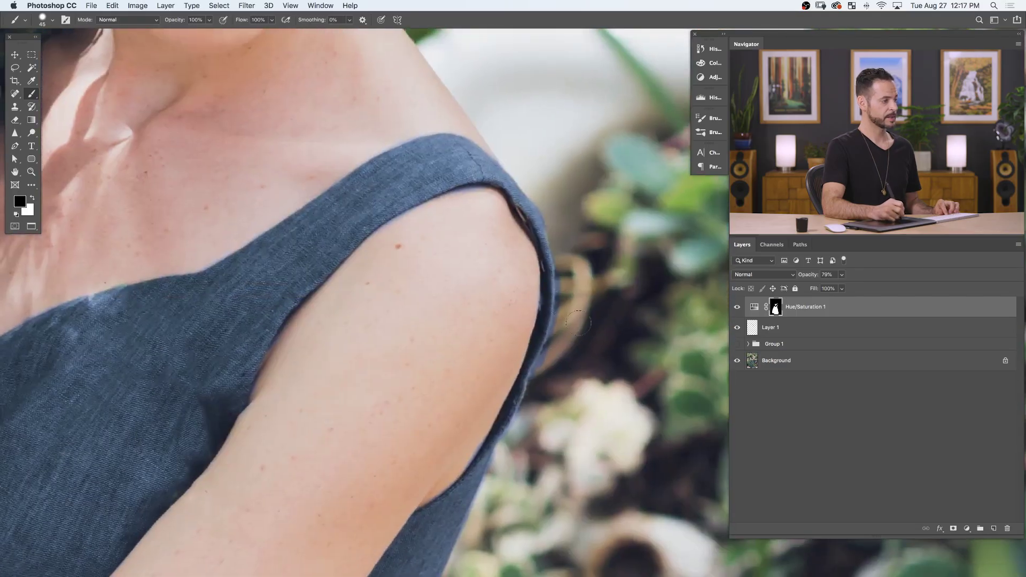
left_click(612, 291)
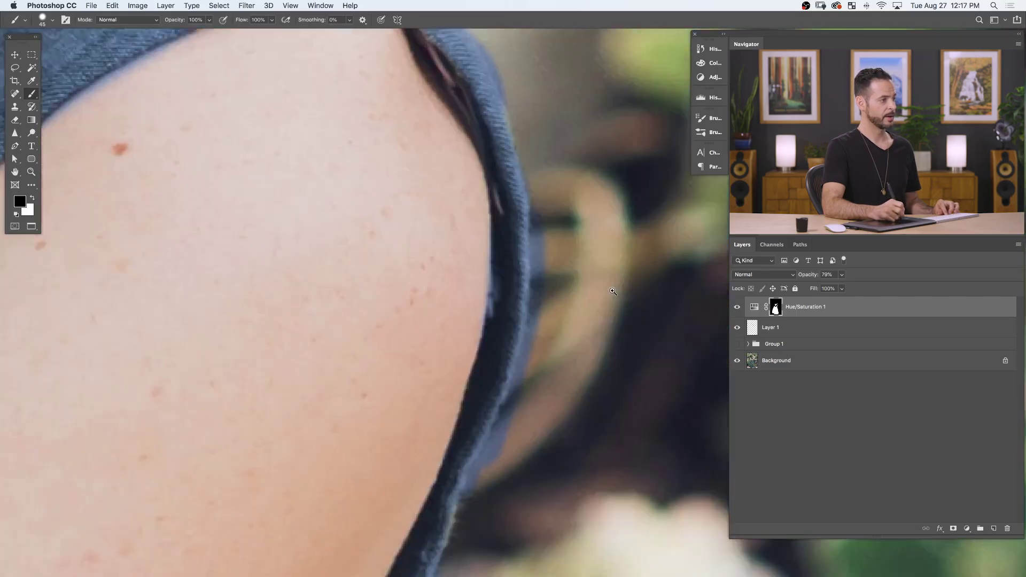
mouse_move(537, 259)
left_mouse_down()
mouse_move(526, 259)
mouse_move(541, 283)
mouse_move(530, 348)
mouse_move(494, 464)
left_mouse_up()
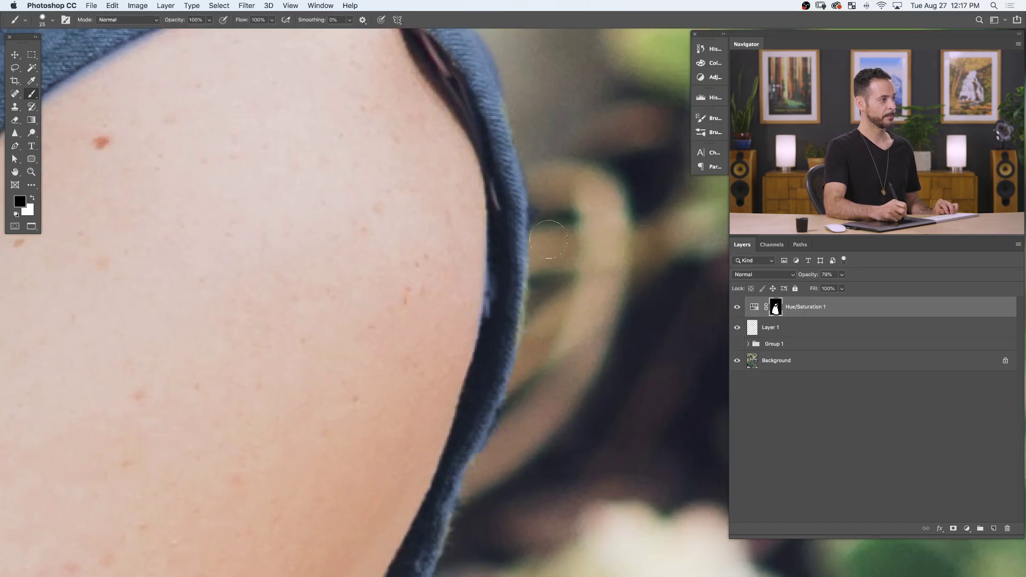
left_click_drag(529, 142, 539, 209)
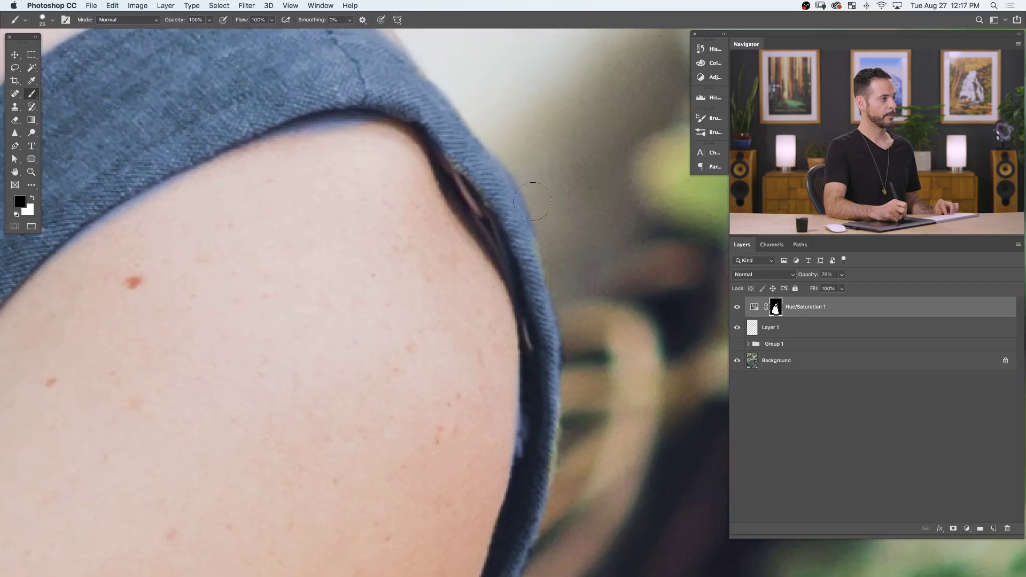
key("x")
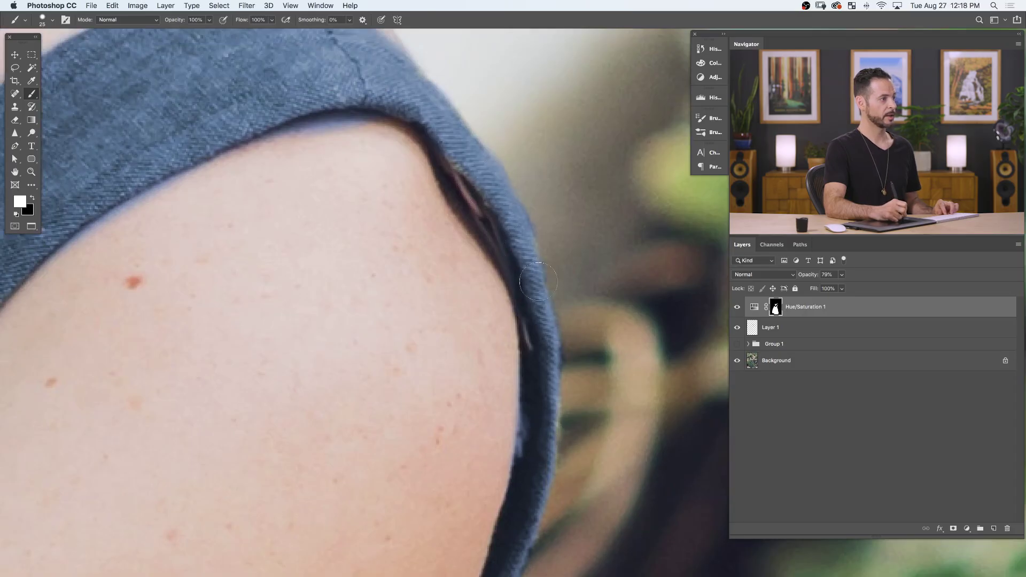
Hide all layers above Background to see the original photo, and turn on Group 1, Layer 1 and Hue/Saturation 1
scroll(534, 277, "down", 3)
key("x")
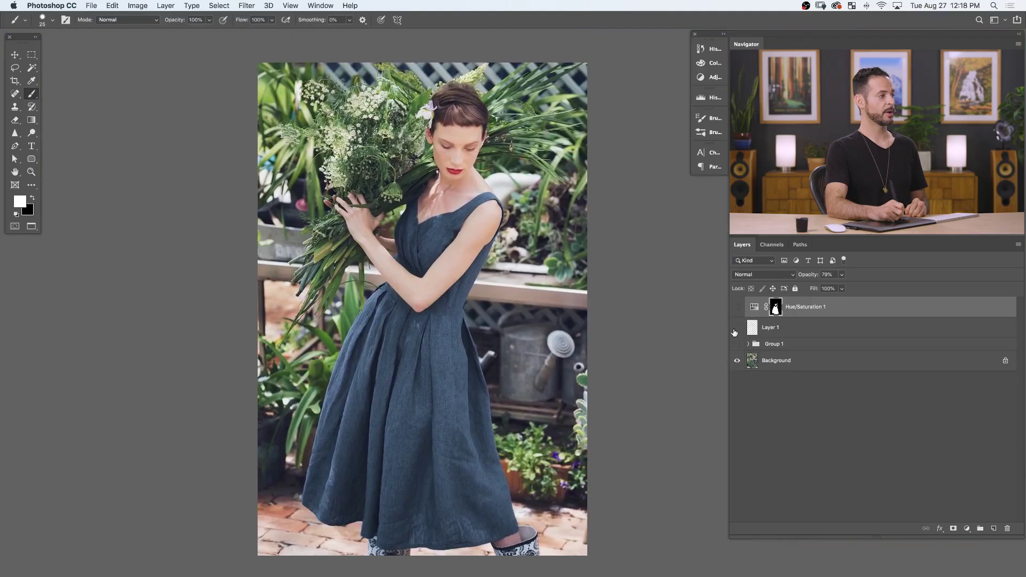
left_click(740, 340)
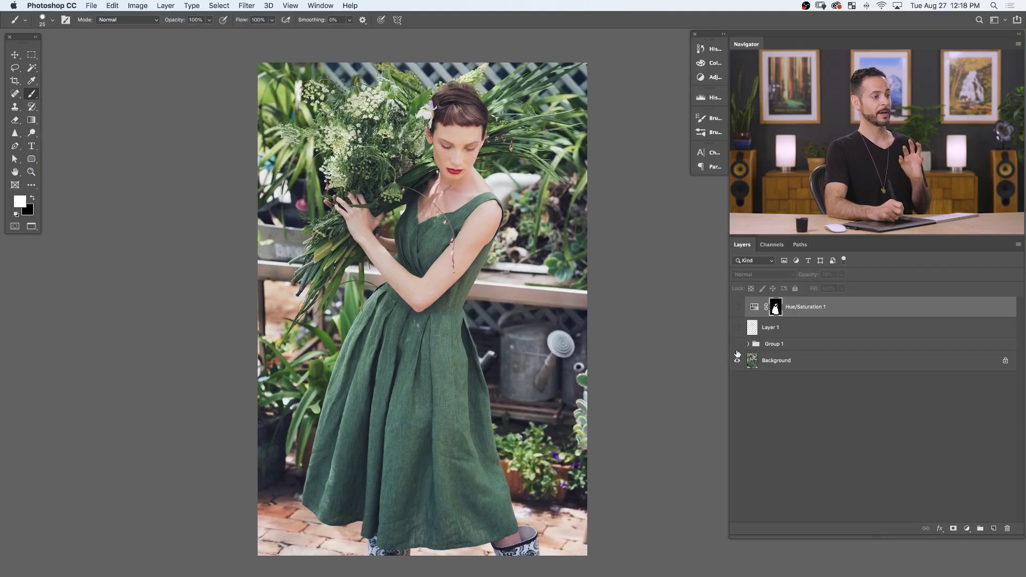
left_click_drag(737, 344, 736, 306)
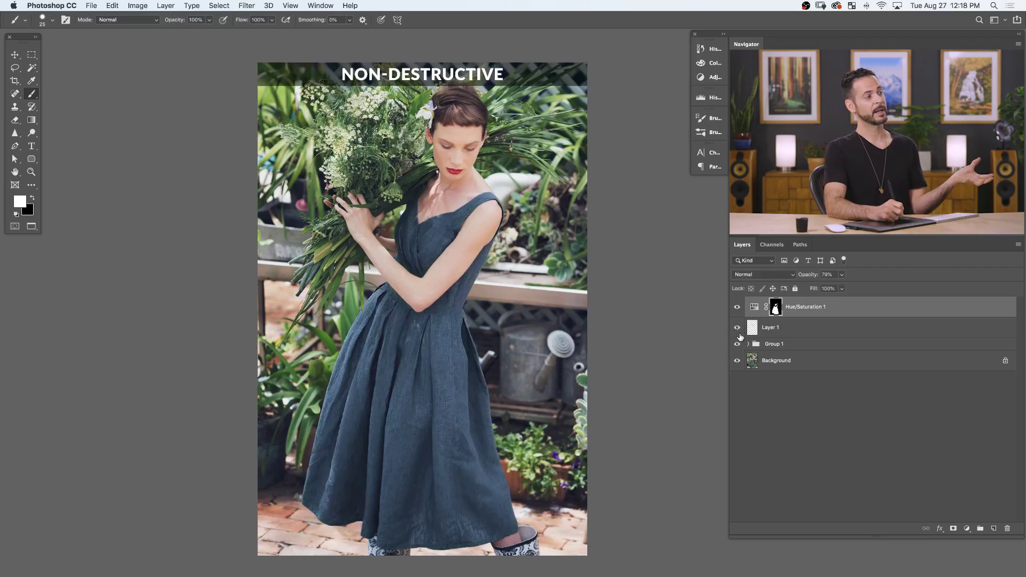